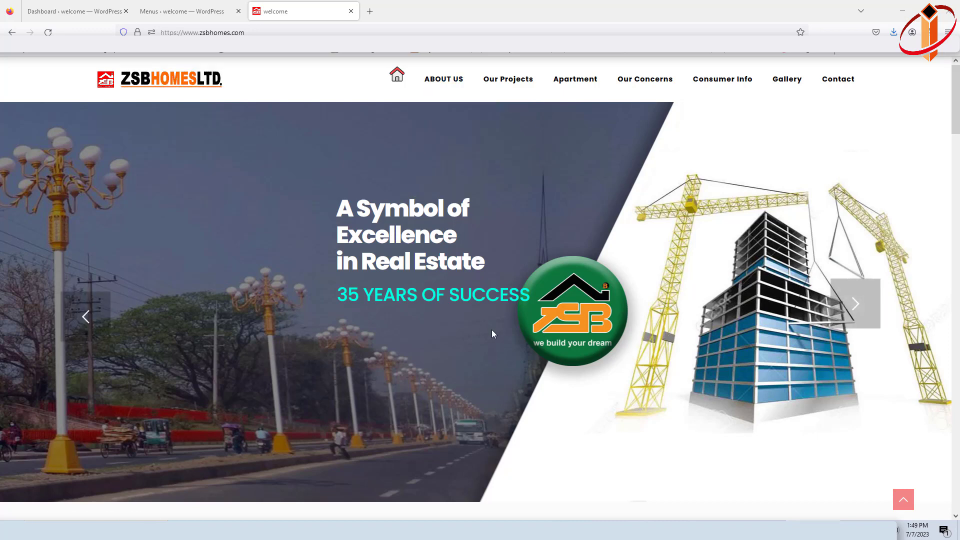
Step: Scroll the ZSB Homes homepage down to its footer Quick Link items
scroll(510, 345, down, 2)
scroll(510, 345, down, 2)
scroll(509, 345, up, 4)
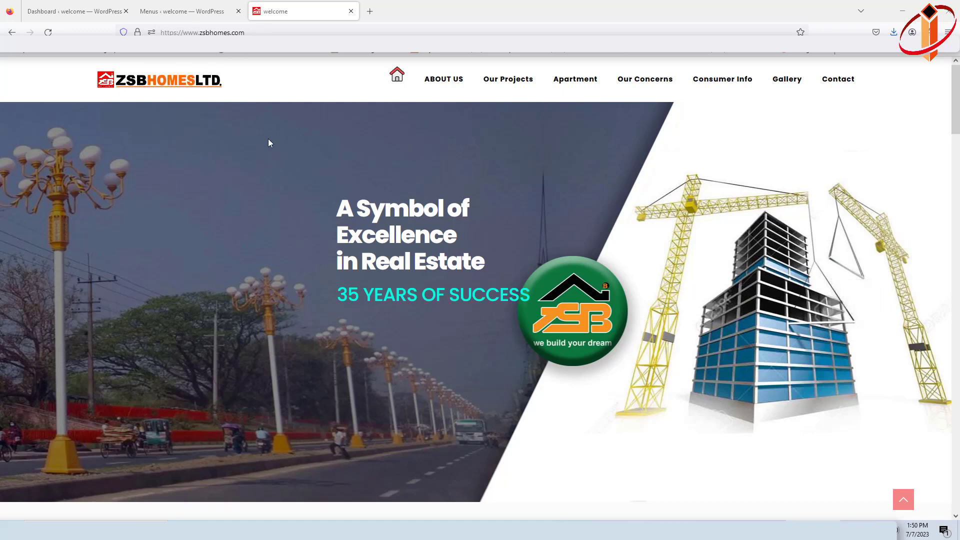
drag(954, 99, 955, 476)
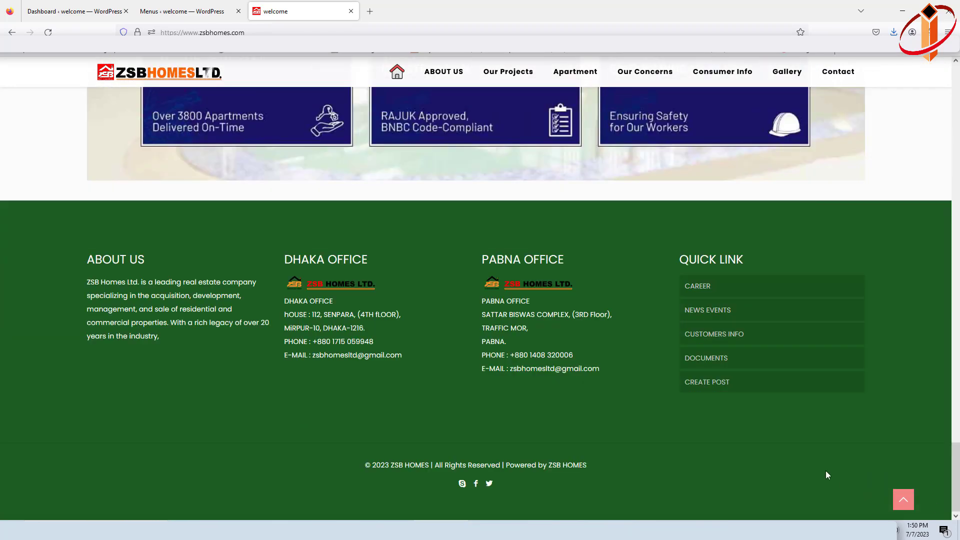
Step: Open the login page from the footer quick link and sign in with the administrator username and password
click(710, 385)
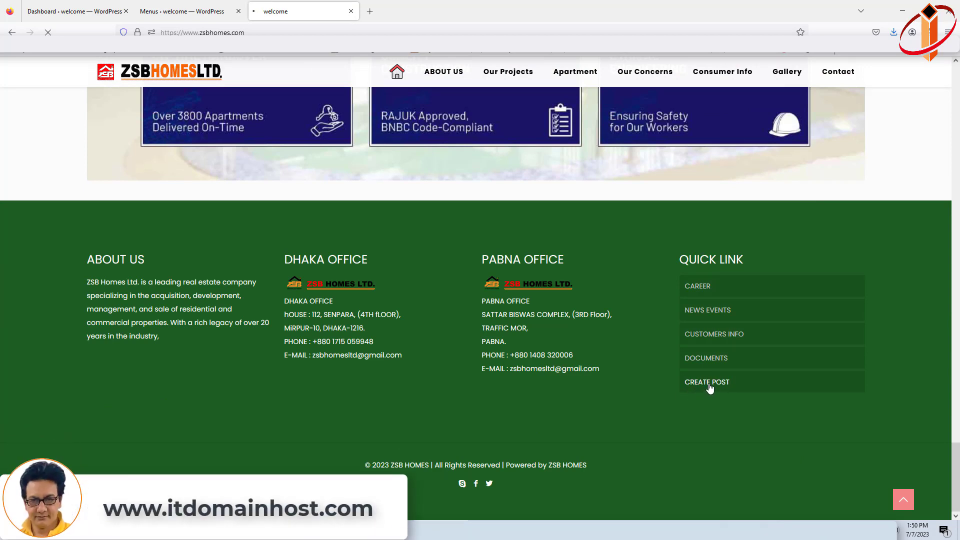
click(321, 327)
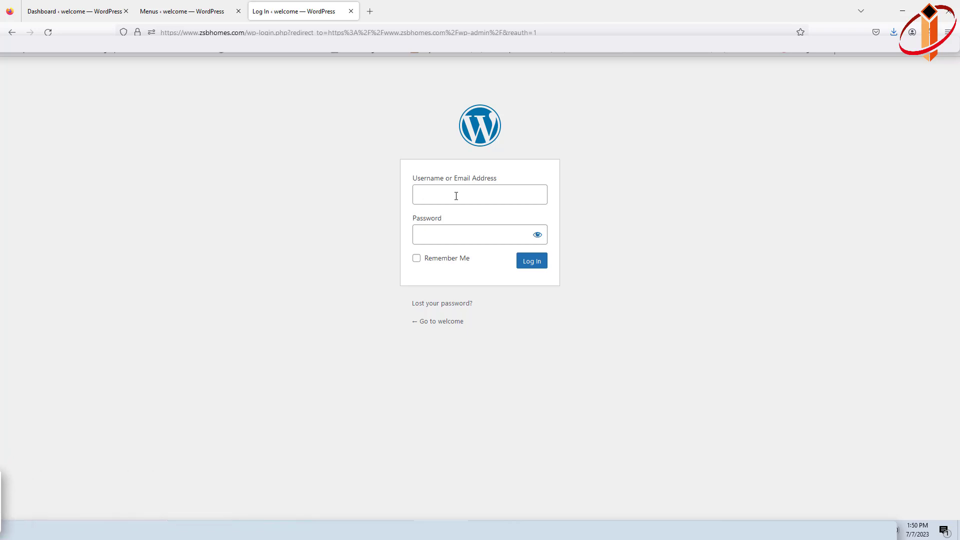
click(458, 197)
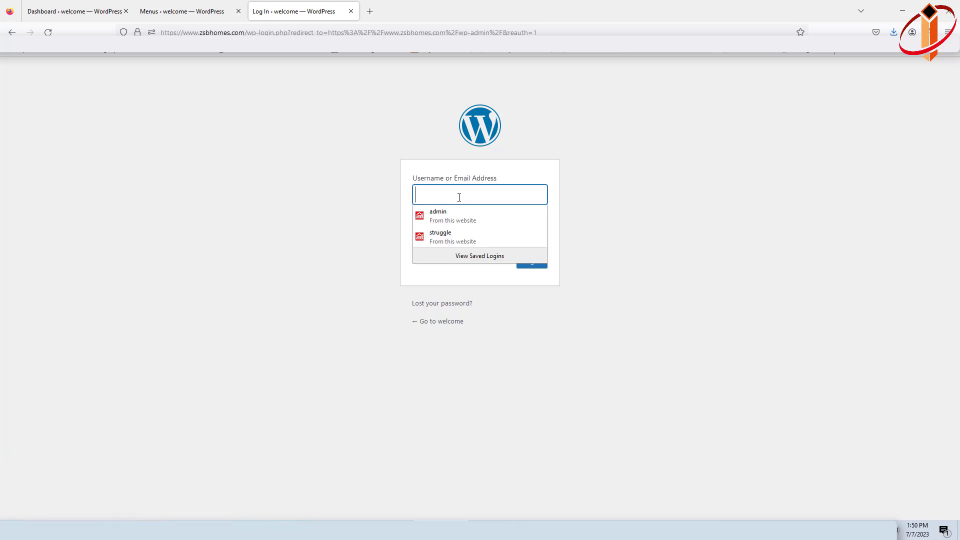
text(A)
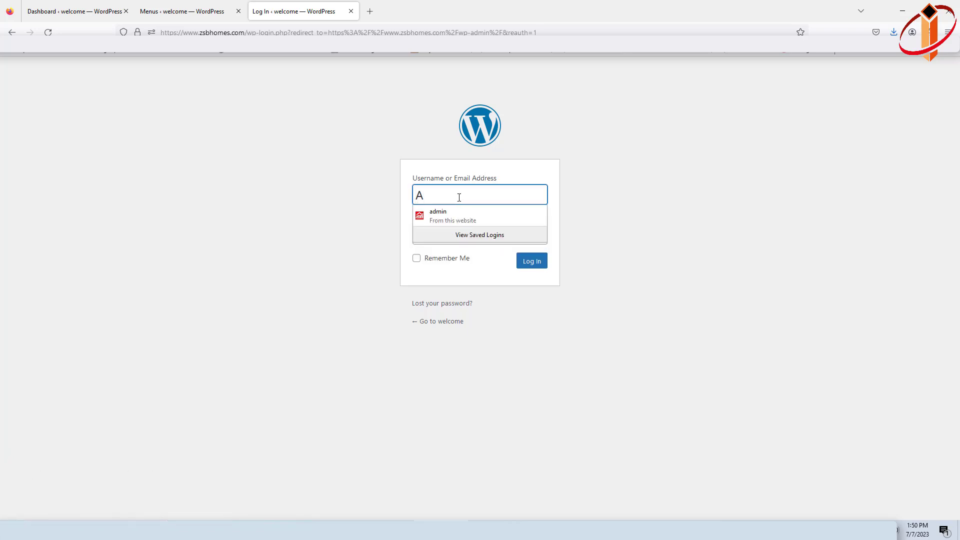
key(BackSpace)
text(admin)
key(Tab)
click(444, 236)
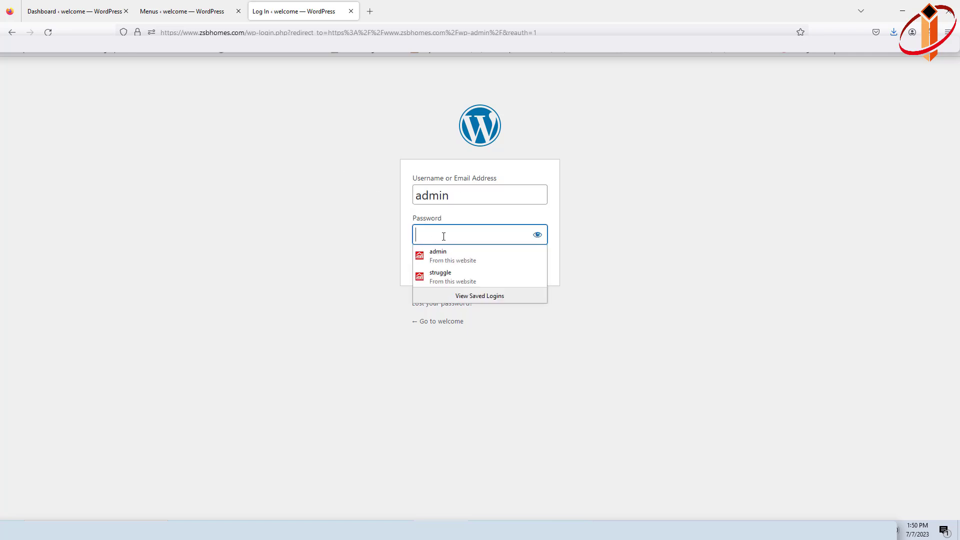
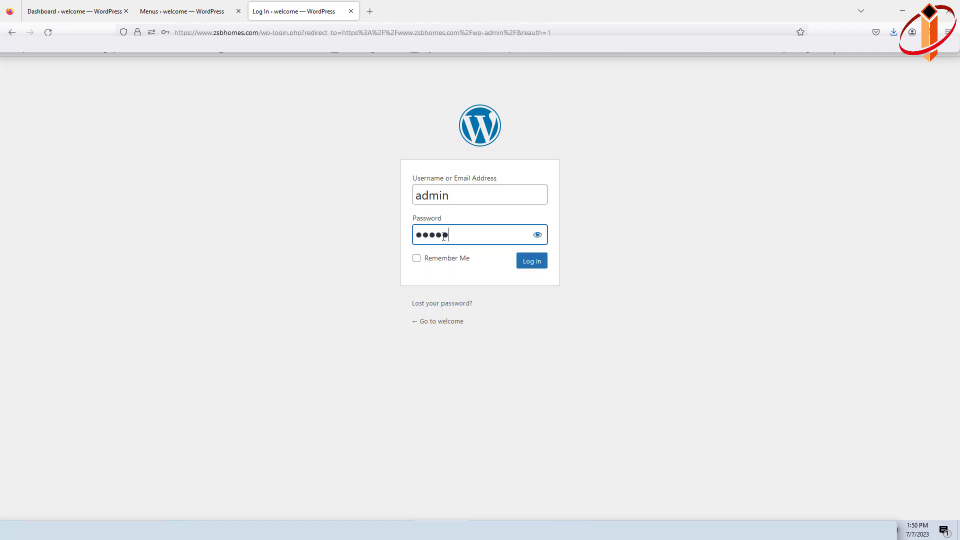
click(348, 228)
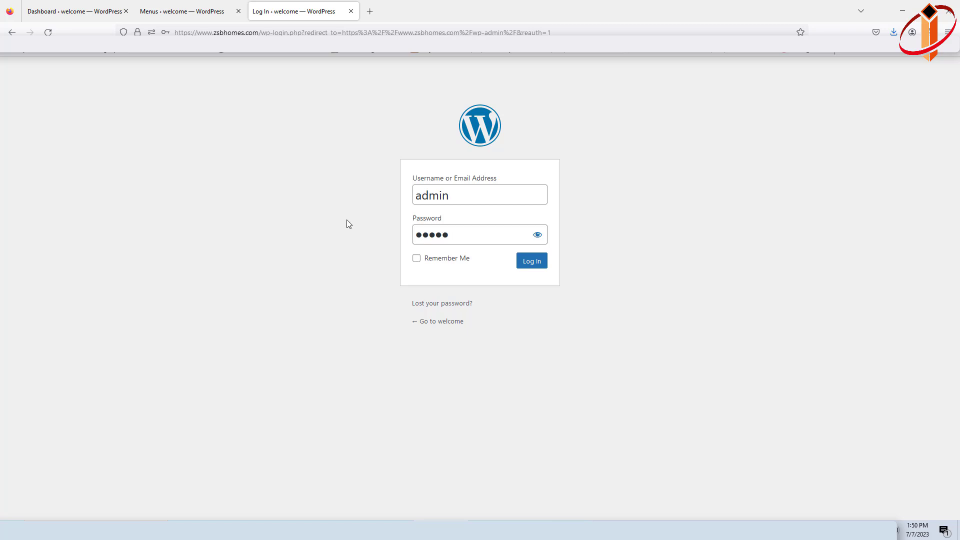
click(539, 268)
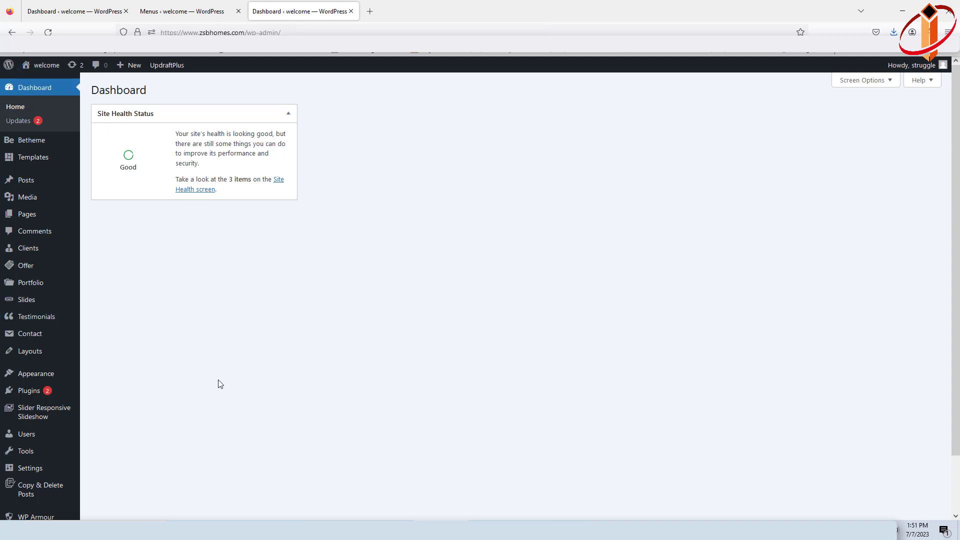
Step: Open the live site from the admin bar's Visit Site link in a new tab
scroll(220, 383, down, 2)
scroll(220, 381, up, 2)
mouse_move(41, 65)
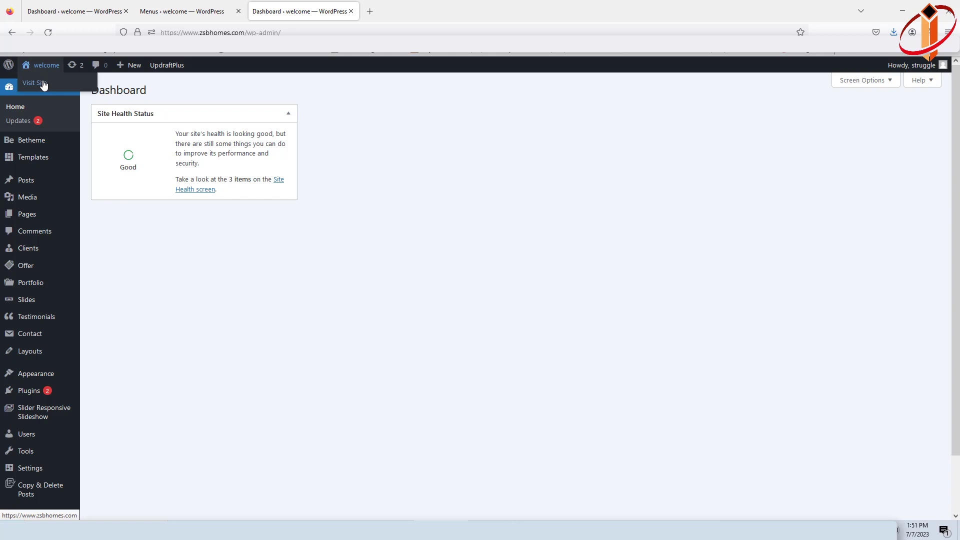
middle_click(44, 83)
click(393, 10)
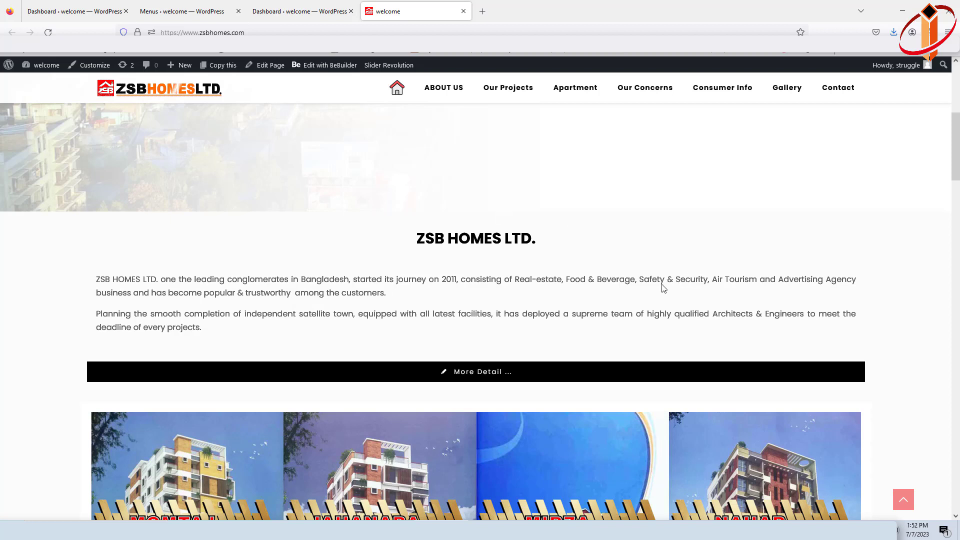
Step: Scroll through the ZSB Homes homepage to review its project gallery and menus
scroll(652, 295, down, 1)
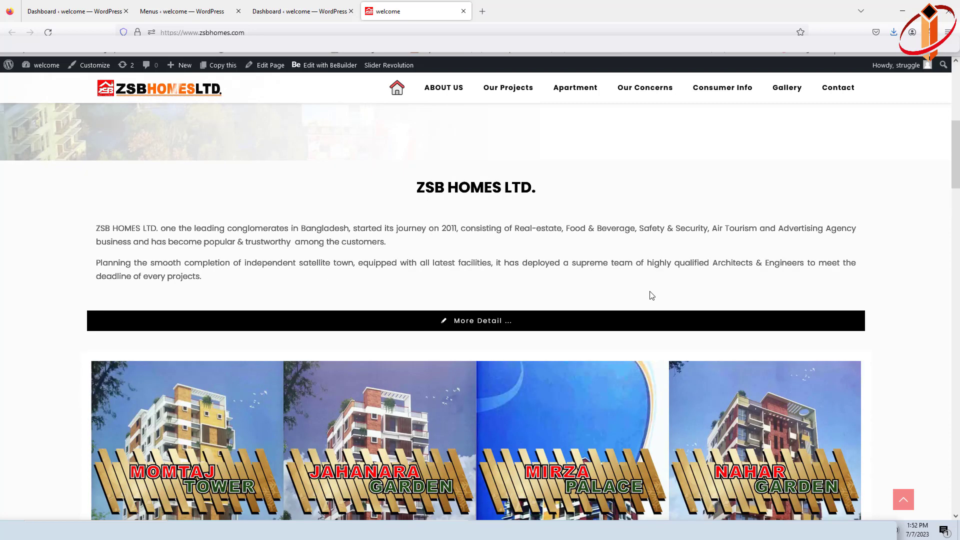
scroll(652, 295, down, 3)
scroll(651, 294, down, 1)
scroll(651, 295, down, 1)
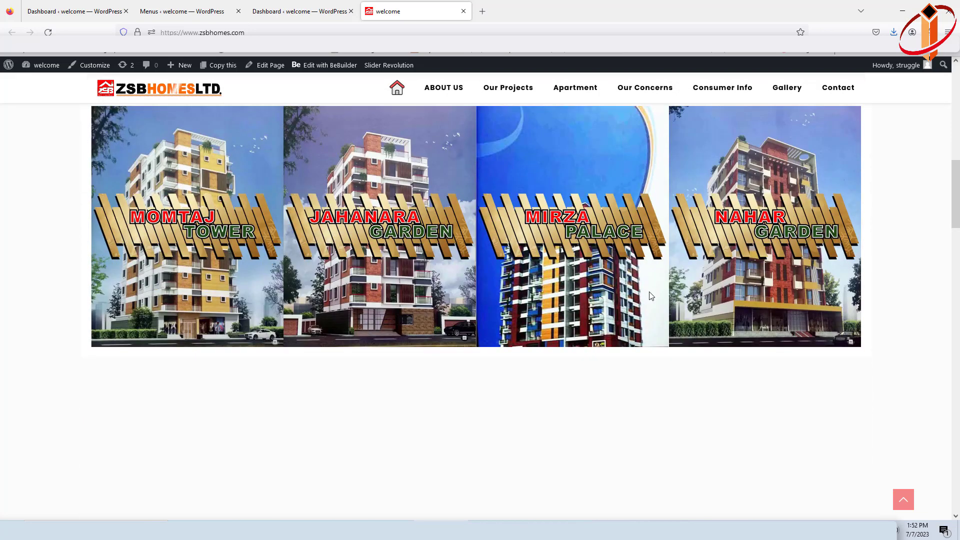
scroll(887, 313, up, 7)
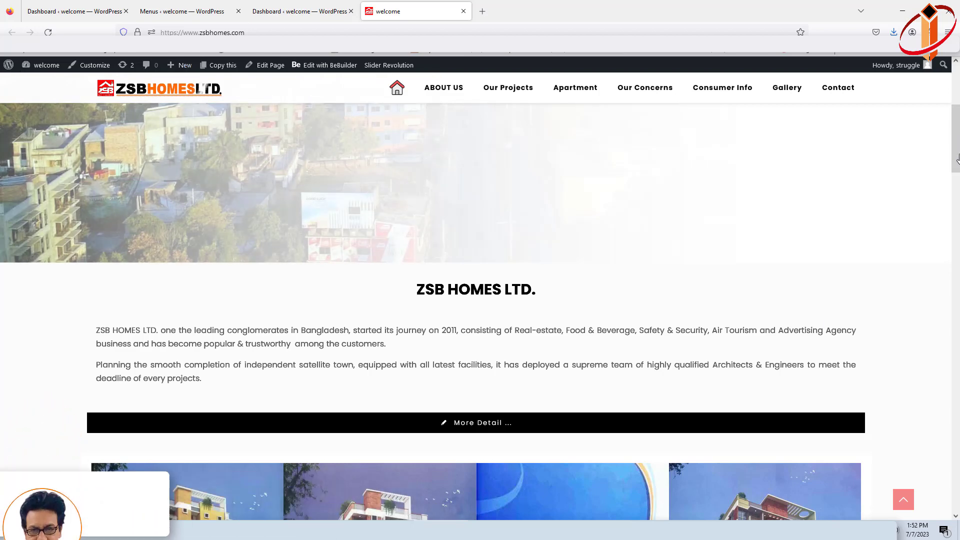
mouse_move(955, 144)
mouse_down()
mouse_move(956, 475)
mouse_move(934, 105)
mouse_up()
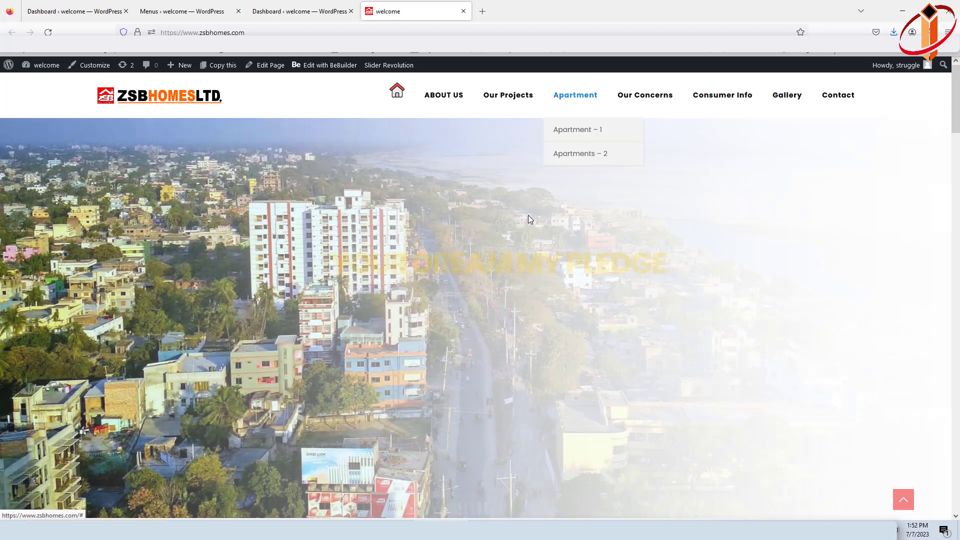
scroll(528, 215, down, 2)
scroll(371, 210, up, 2)
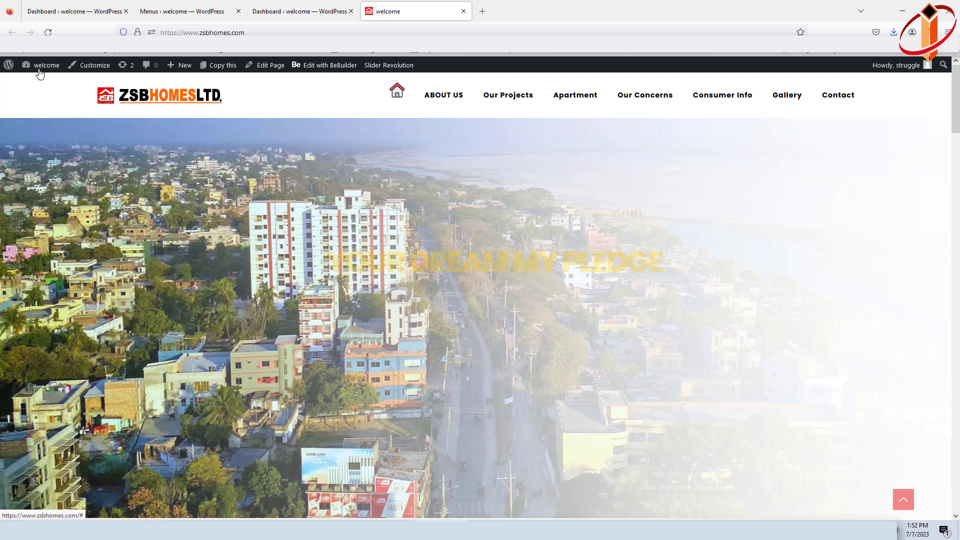
Step: Go back to the admin Dashboard and open the Portfolio list of six projects
click(40, 65)
mouse_move(30, 283)
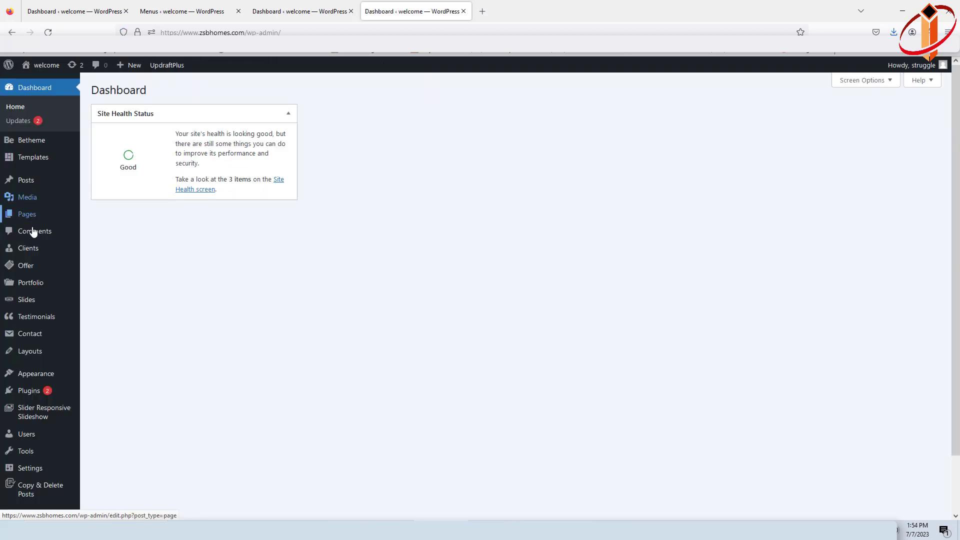
click(31, 287)
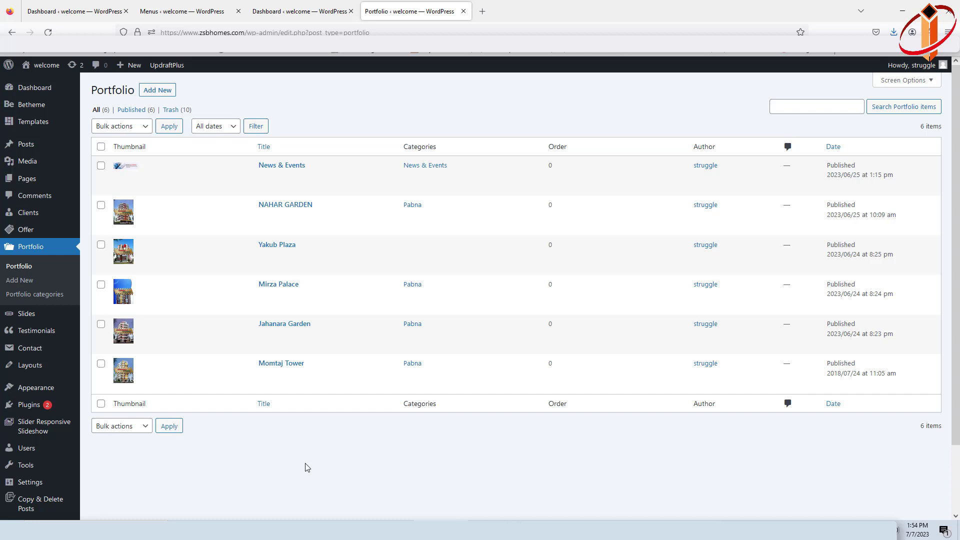
mouse_move(322, 214)
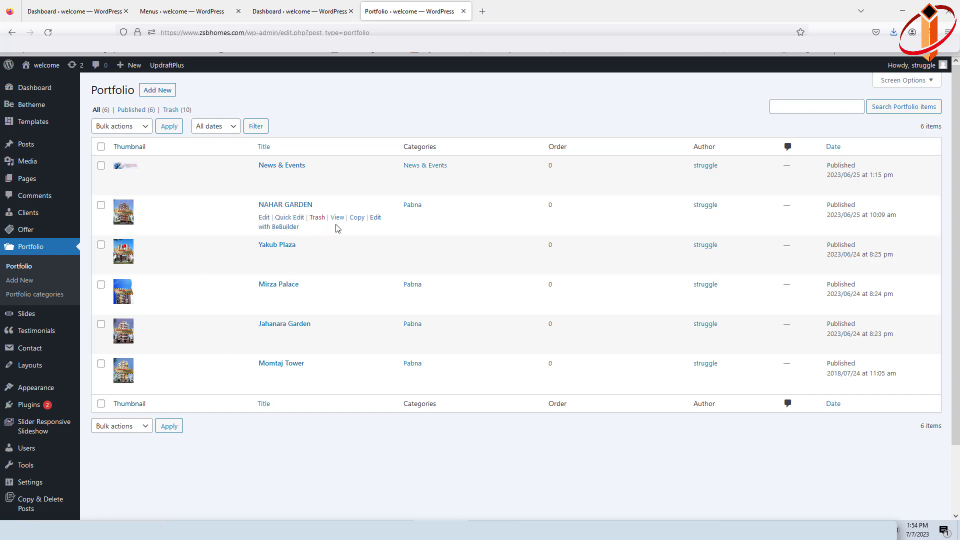
mouse_move(356, 218)
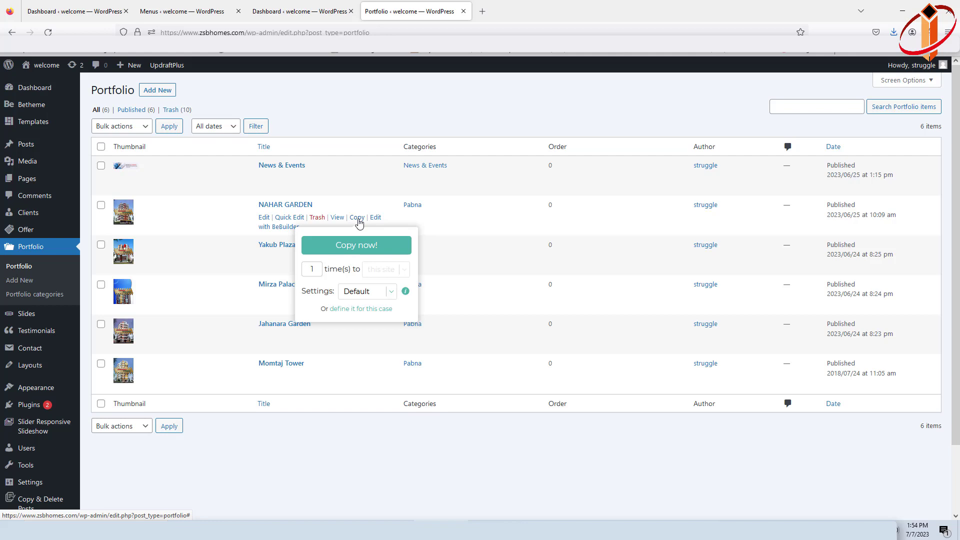
Step: Copy NAHAR GARDEN into a NAHAR GARDEN #2 draft, preview it, and open it for editing
click(357, 217)
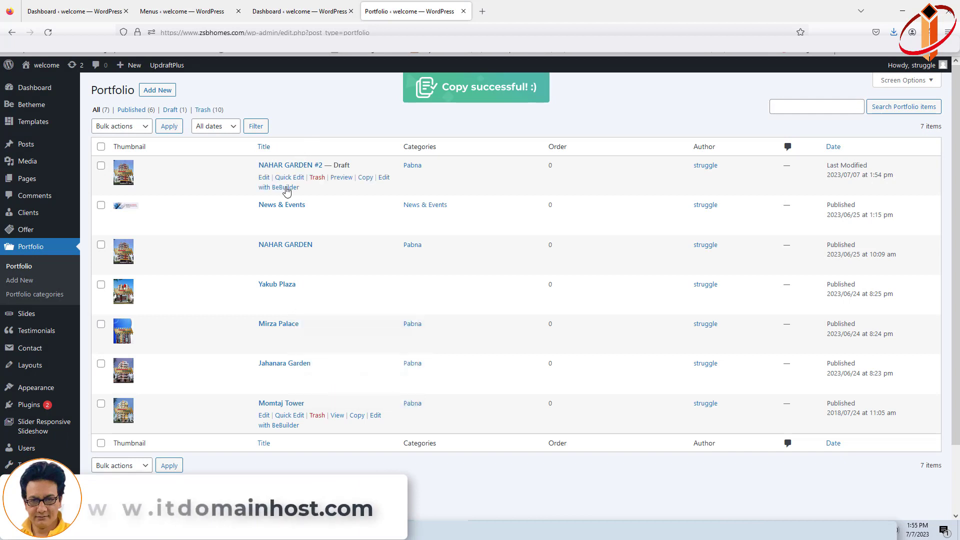
drag(348, 166, 334, 167)
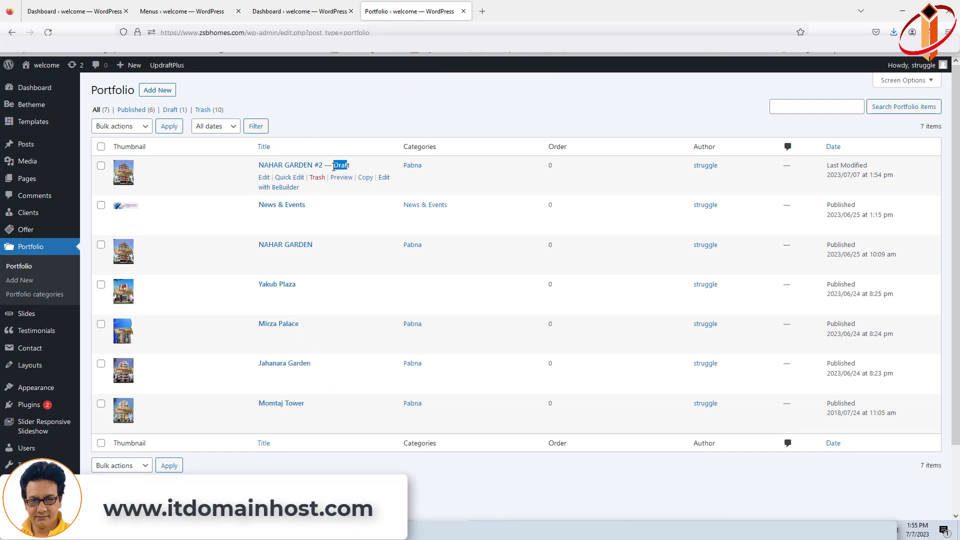
click(333, 165)
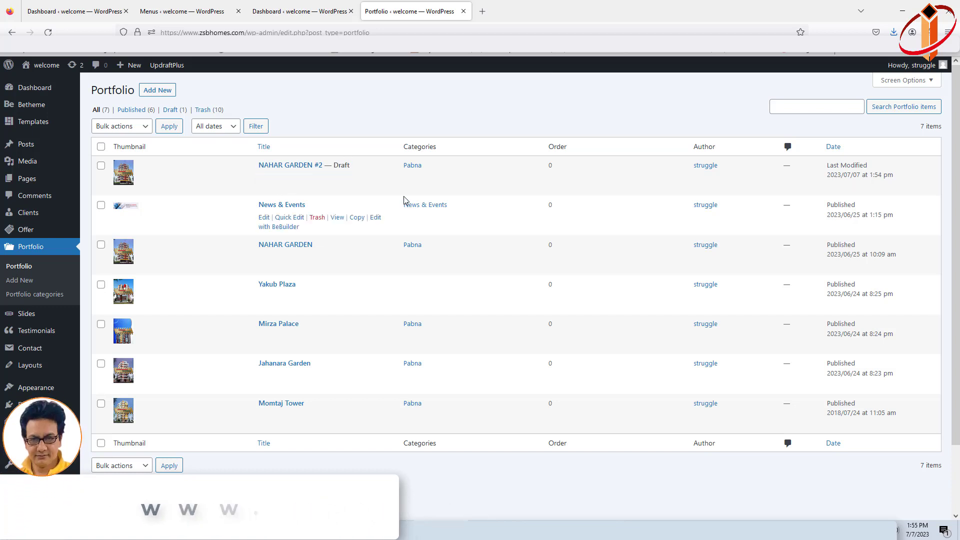
mouse_move(340, 178)
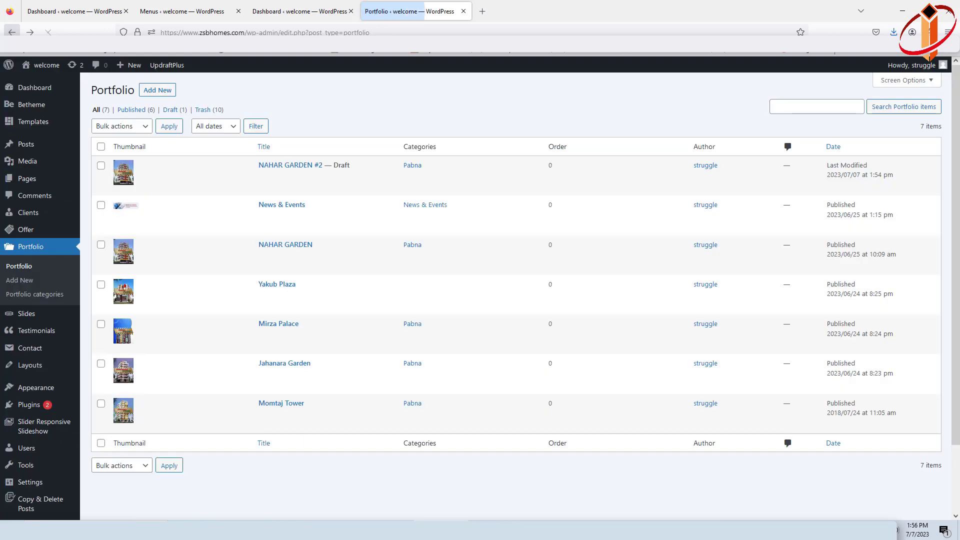
click(365, 177)
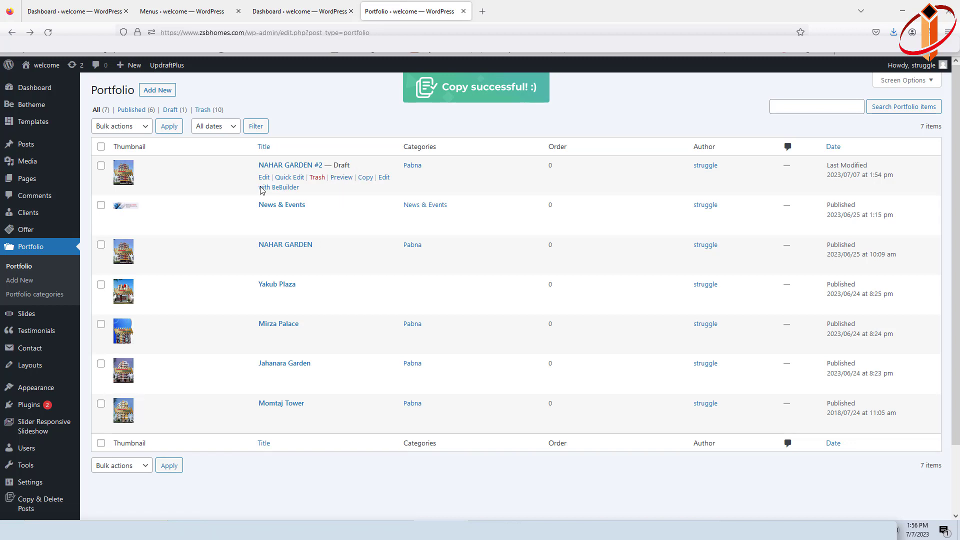
click(263, 178)
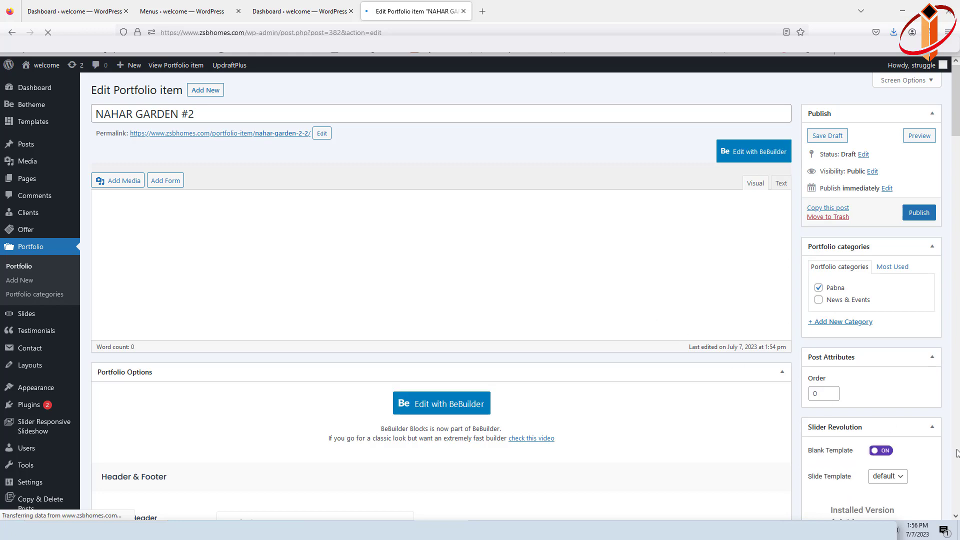
Step: Scroll down to the draft's Featured image box, then switch over to Photoshop
scroll(908, 386, down, 6)
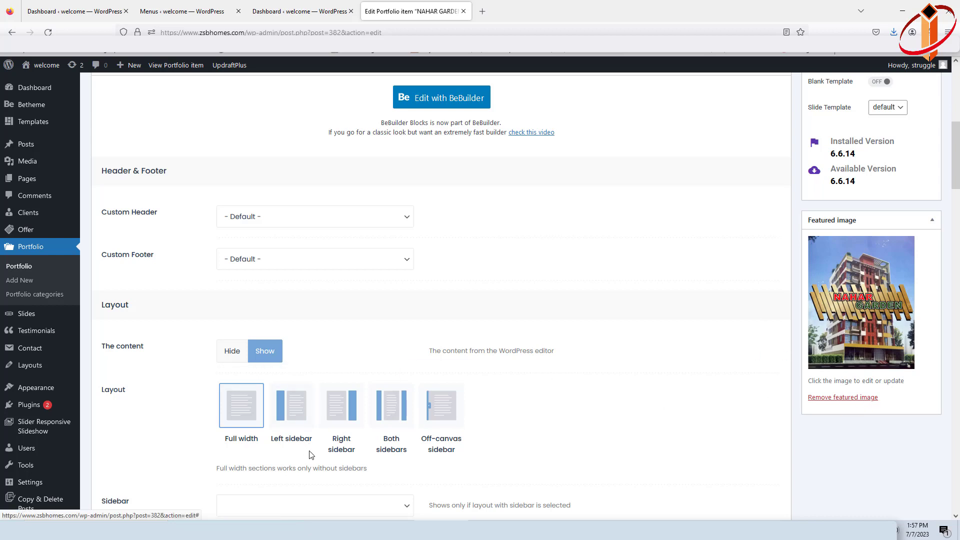
key(alt+Tab)
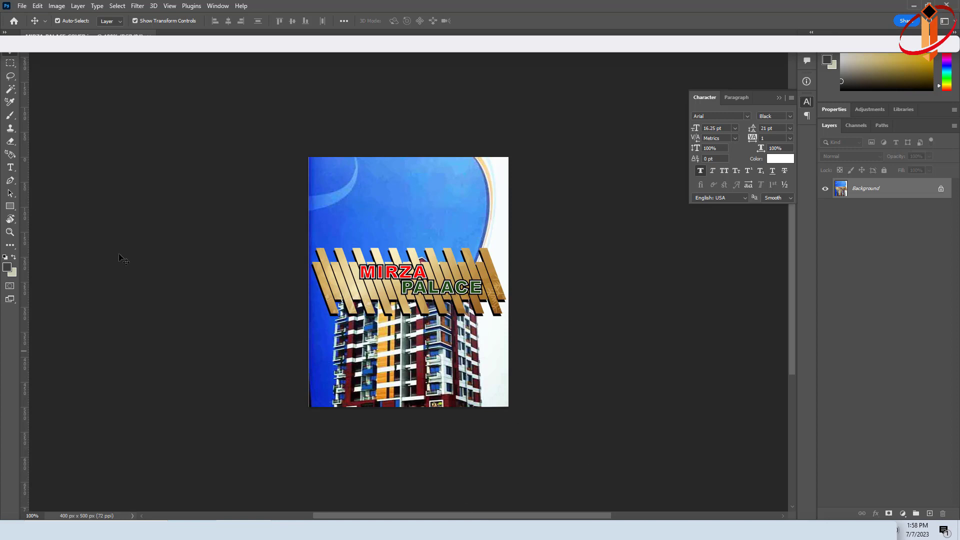
Step: Check the MIRZA PALACE image is 400 × 500 px at 72 resolution, then cancel Image Size
click(57, 7)
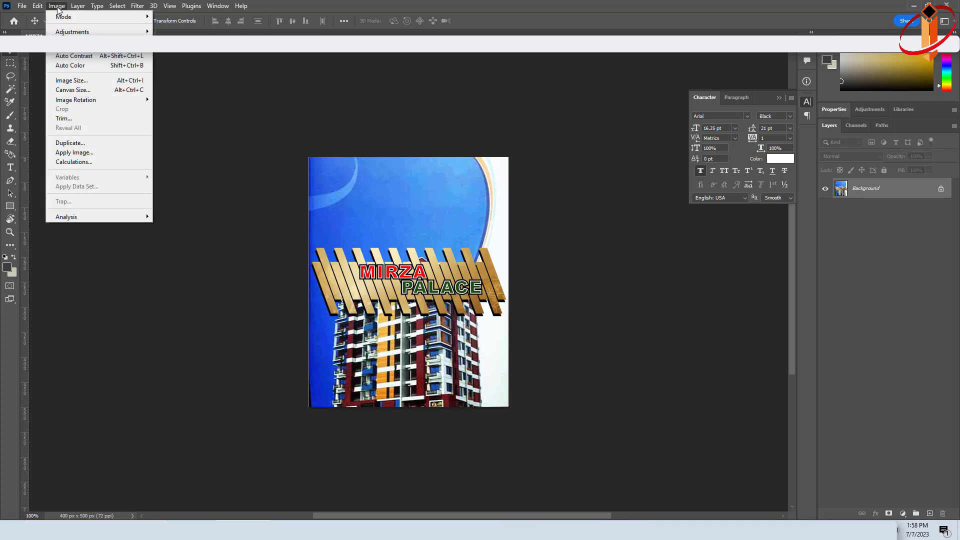
click(71, 81)
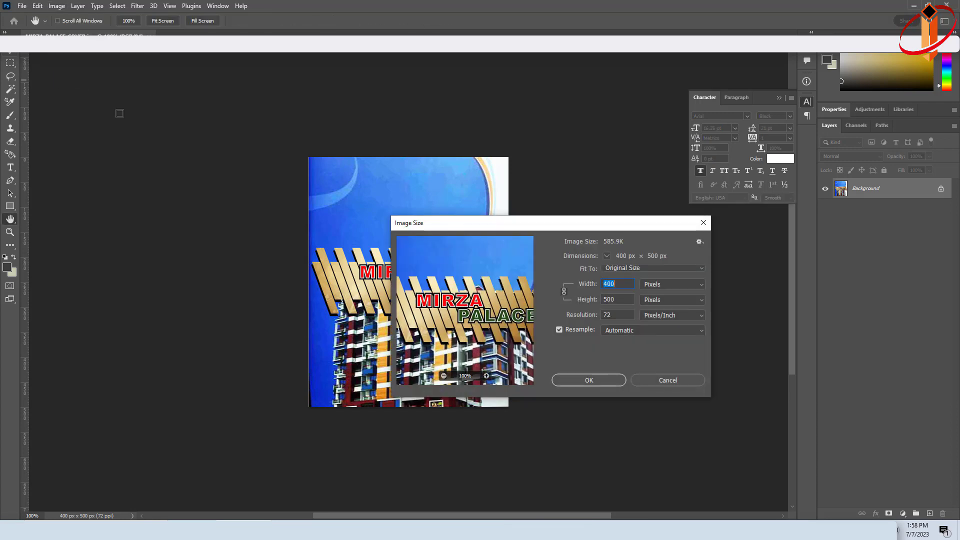
drag(546, 224, 470, 90)
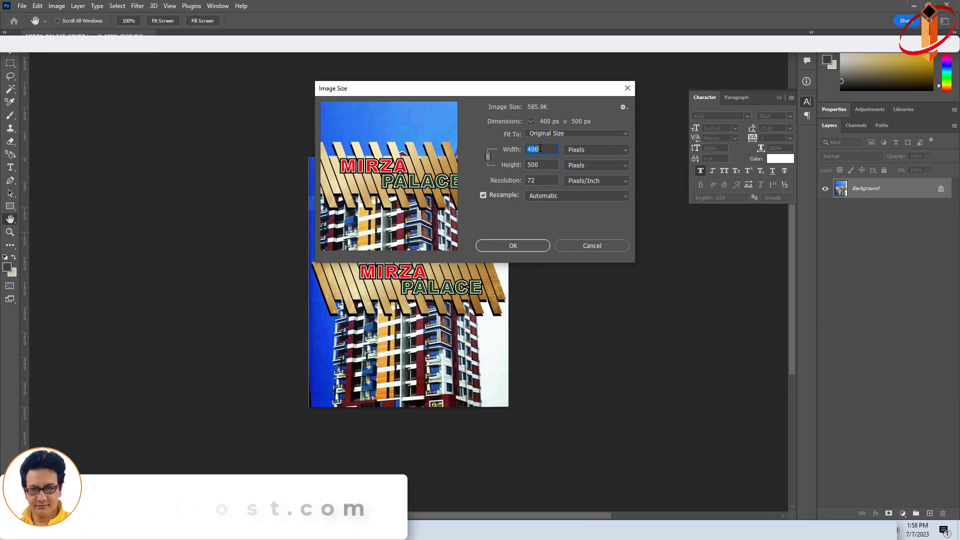
click(533, 156)
double_click(526, 164)
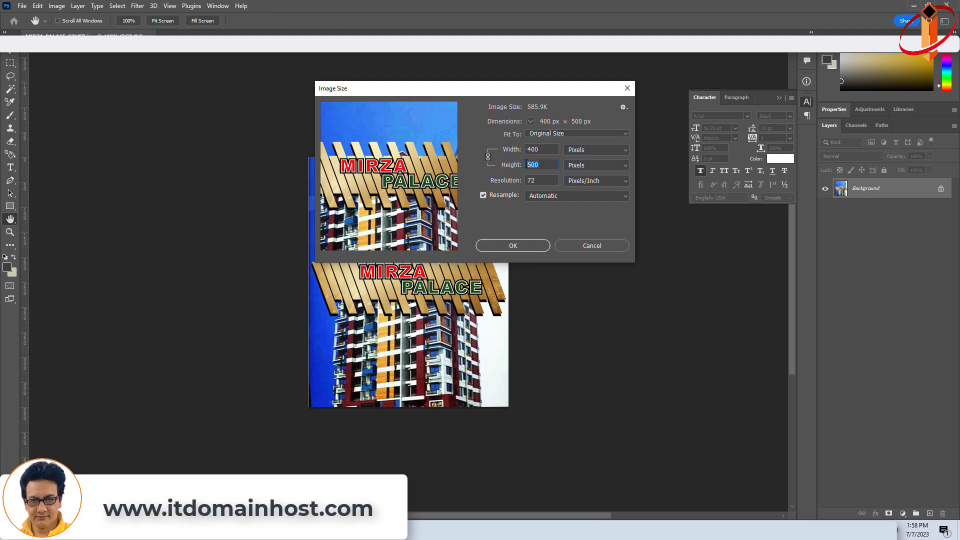
click(532, 181)
click(587, 244)
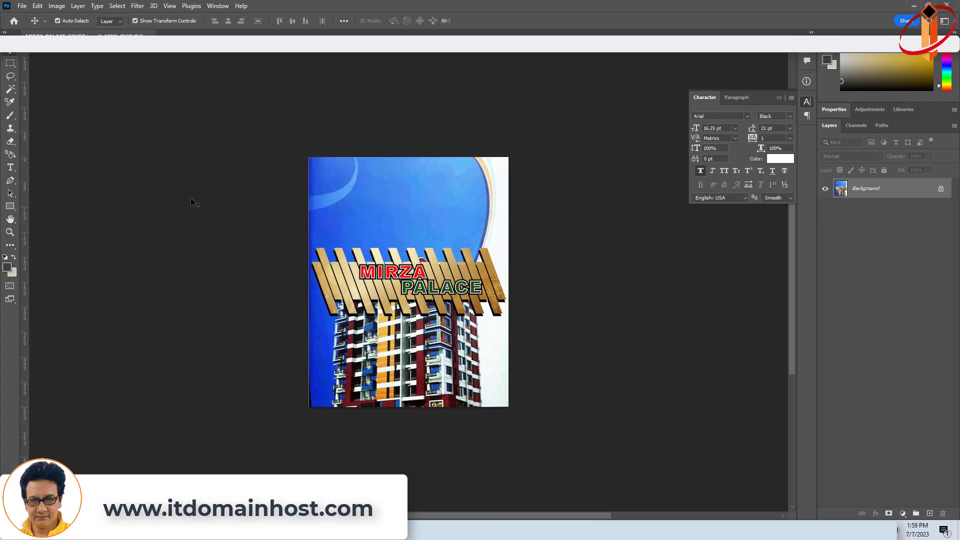
click(22, 6)
Step: Create a new 400 × 500 px document with a transparent background
click(33, 17)
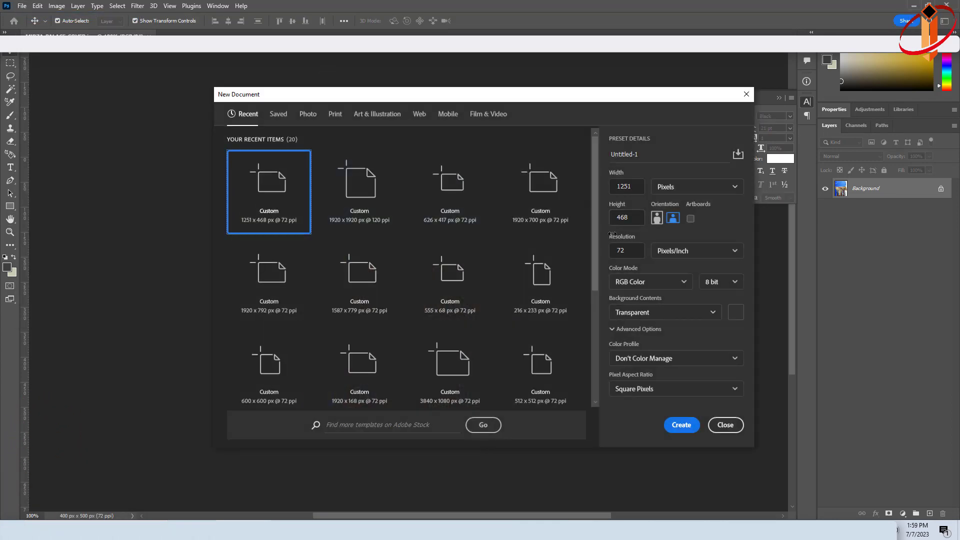
click(639, 187)
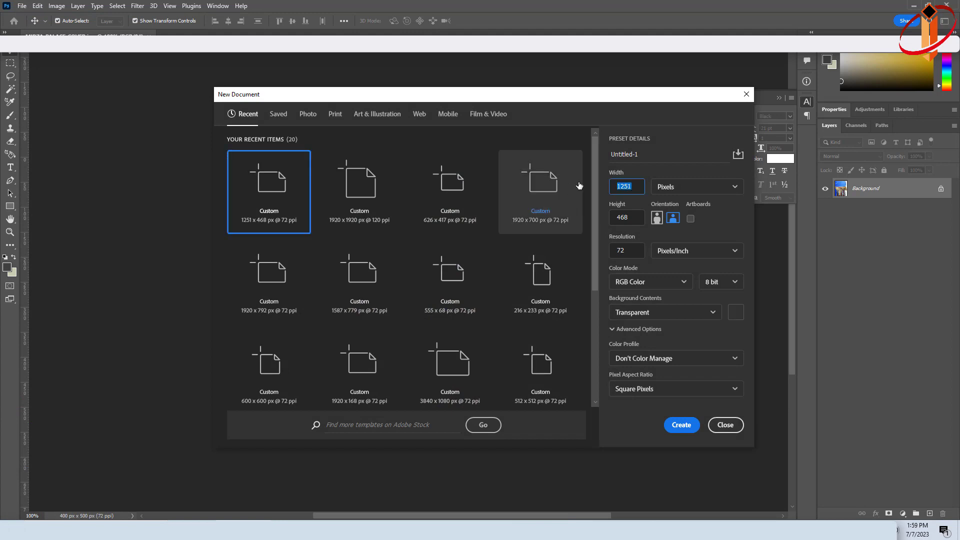
text(400)
key(Tab)
text(500)
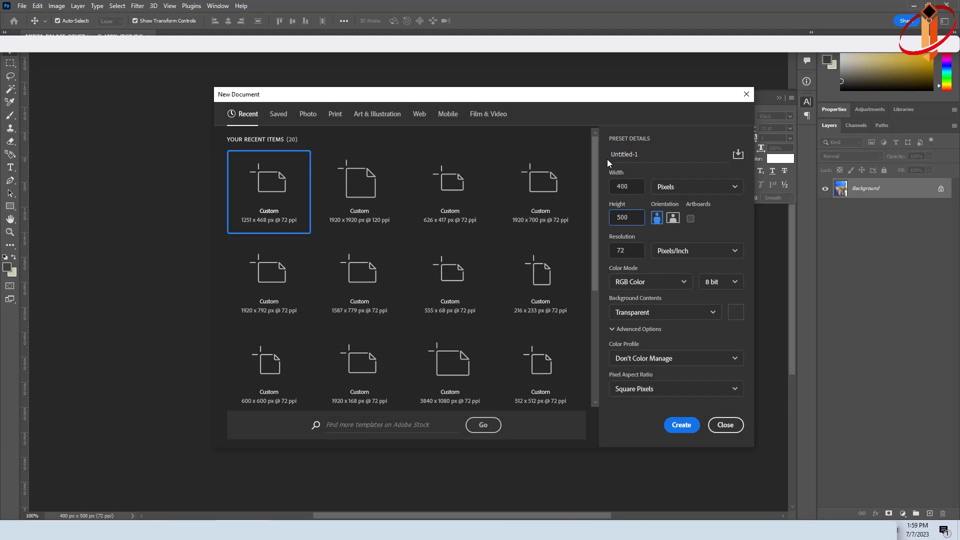
click(689, 430)
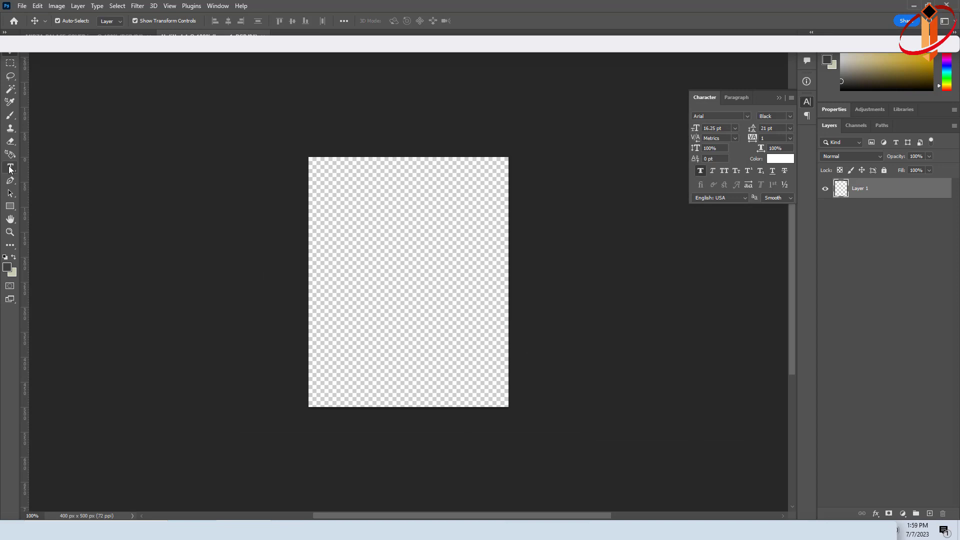
Step: Add DHAKA text on the canvas, enlarge it about fourfold, and centre it
click(10, 168)
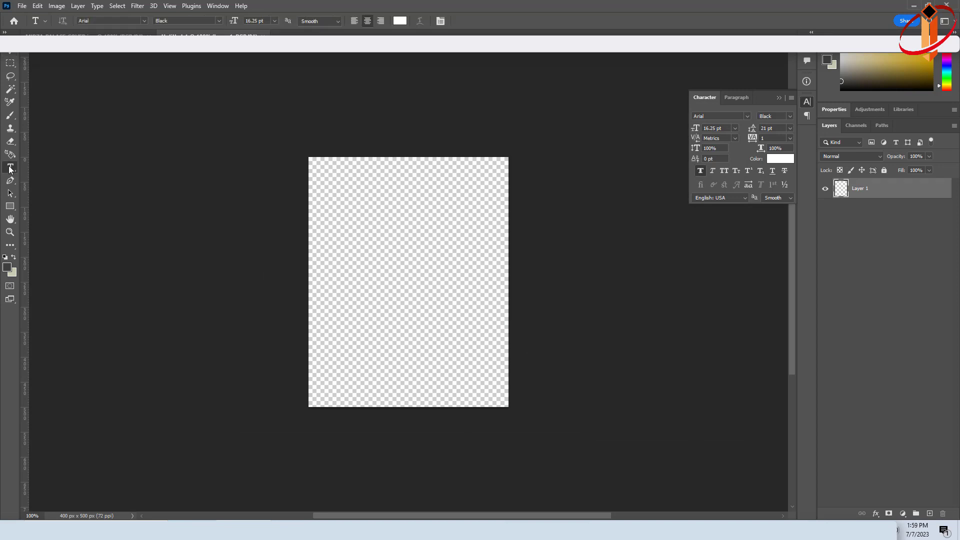
click(359, 294)
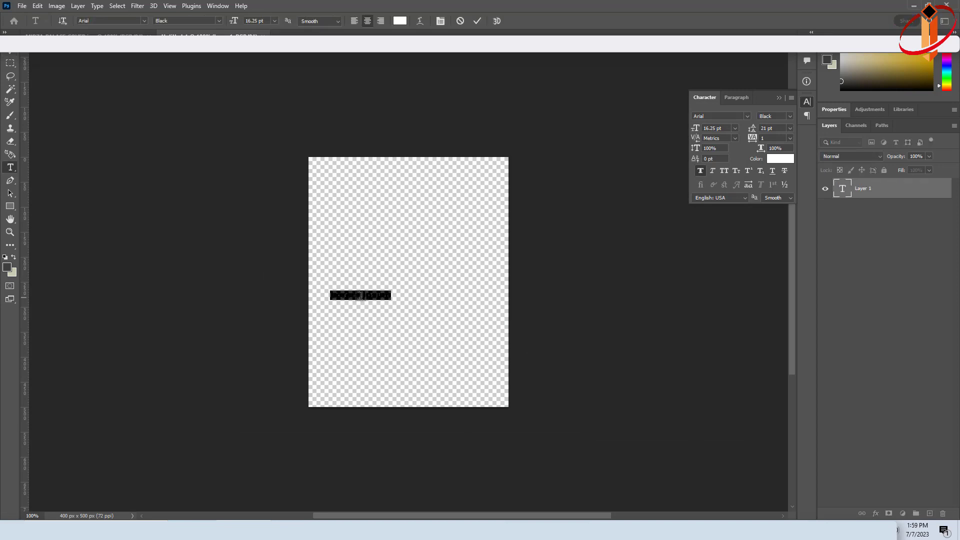
key(BackSpace)
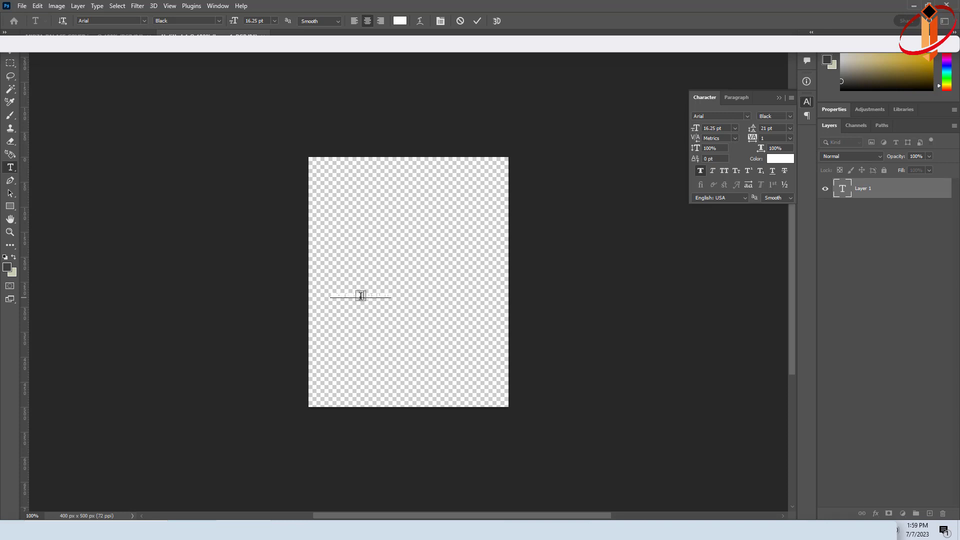
key(ctrl+a)
click(10, 50)
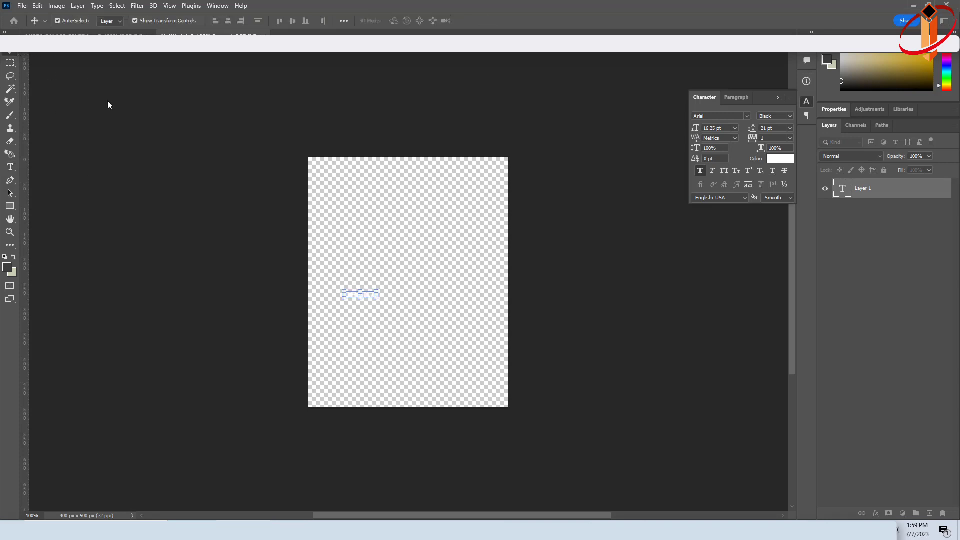
click(378, 290)
drag(380, 288, 463, 202)
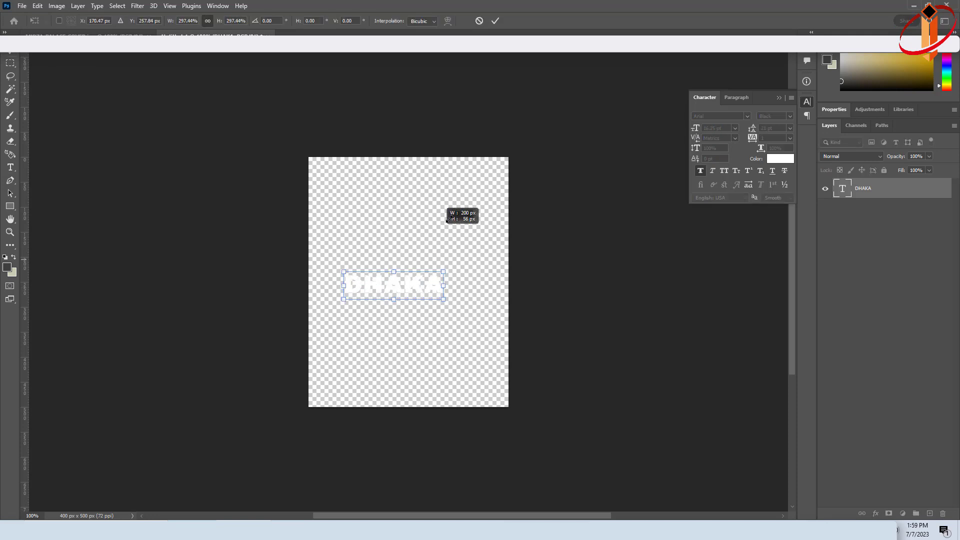
drag(426, 293, 429, 290)
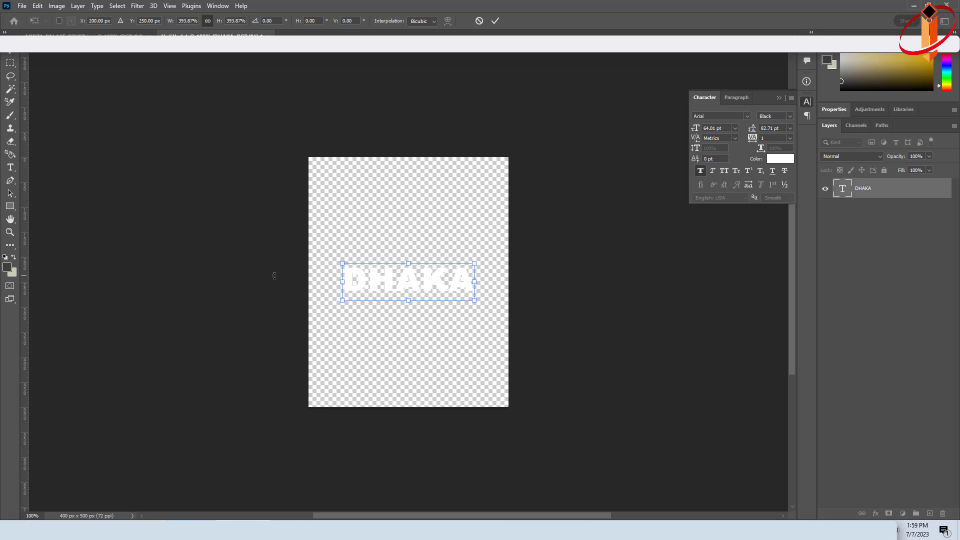
key(Return)
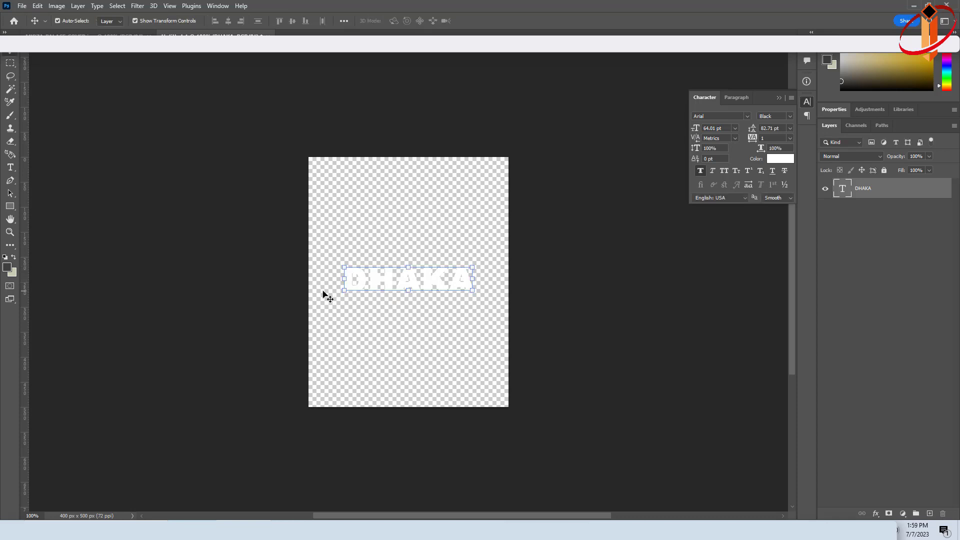
Step: Recolour the whole DHAKA text red using the Color Picker
key(t)
click(400, 283)
key(ctrl+a)
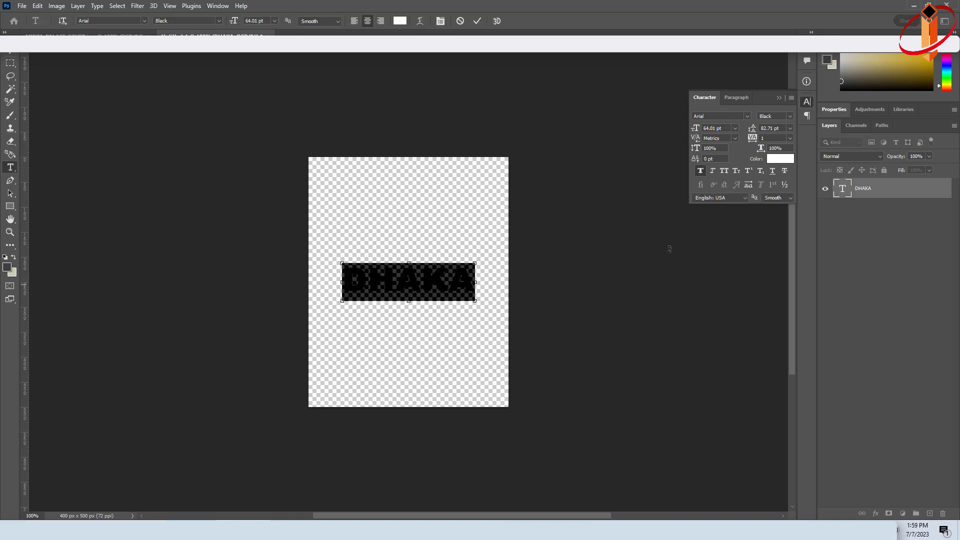
click(777, 159)
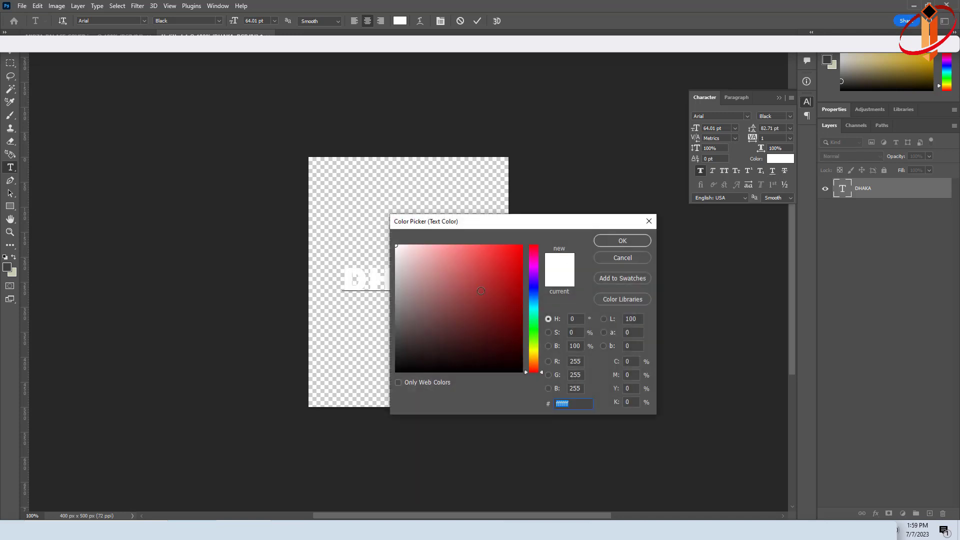
click(517, 248)
click(645, 244)
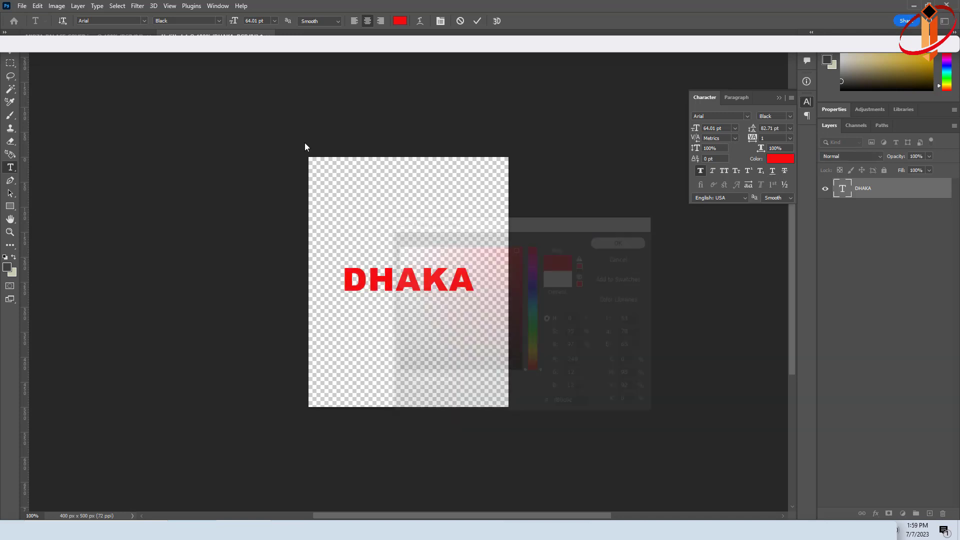
click(10, 63)
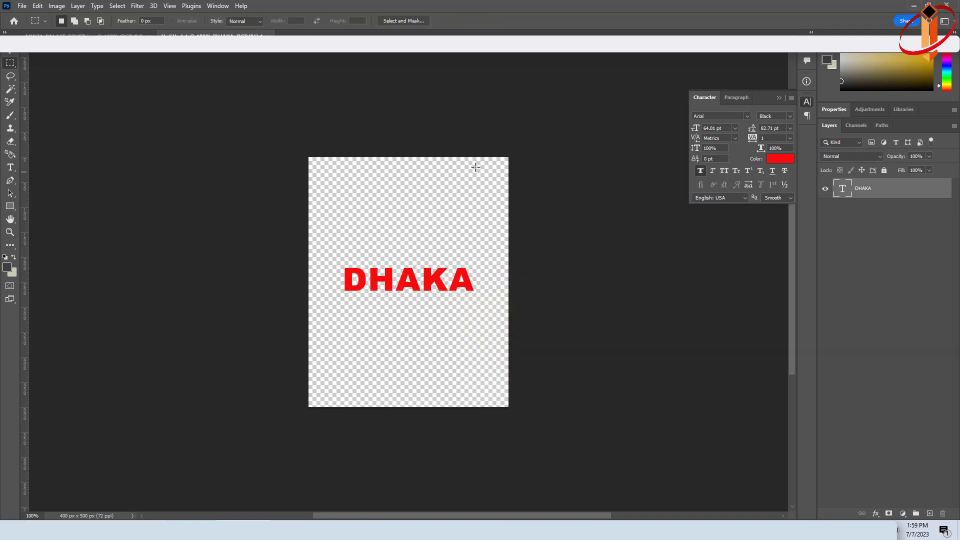
click(109, 32)
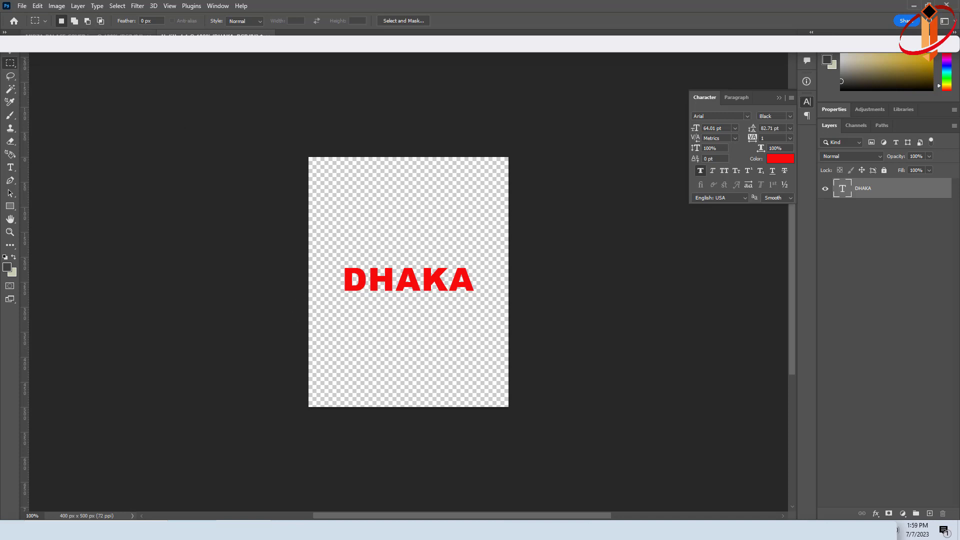
Step: Paste the building area from the MIRZA PALACE cover into the DHAKA document as a new layer
drag(334, 315, 475, 407)
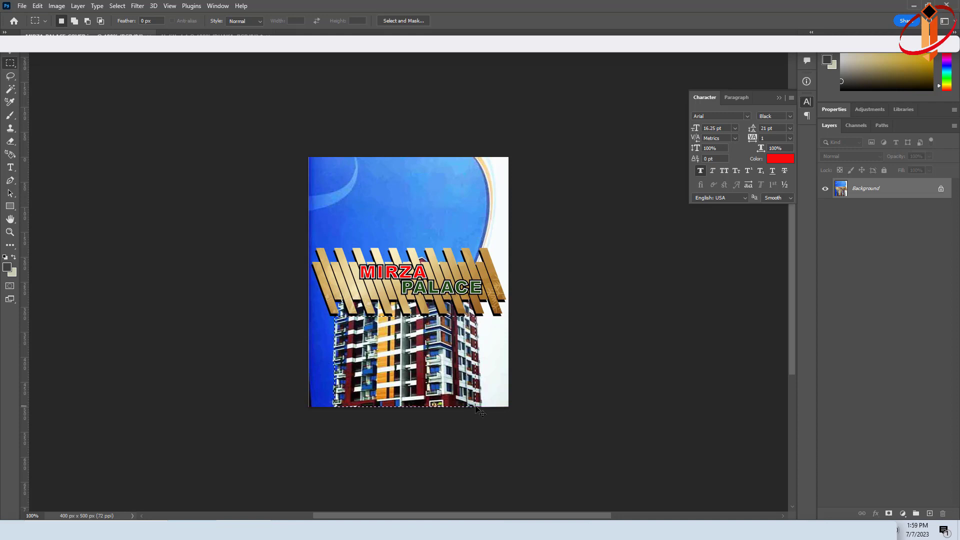
click(215, 32)
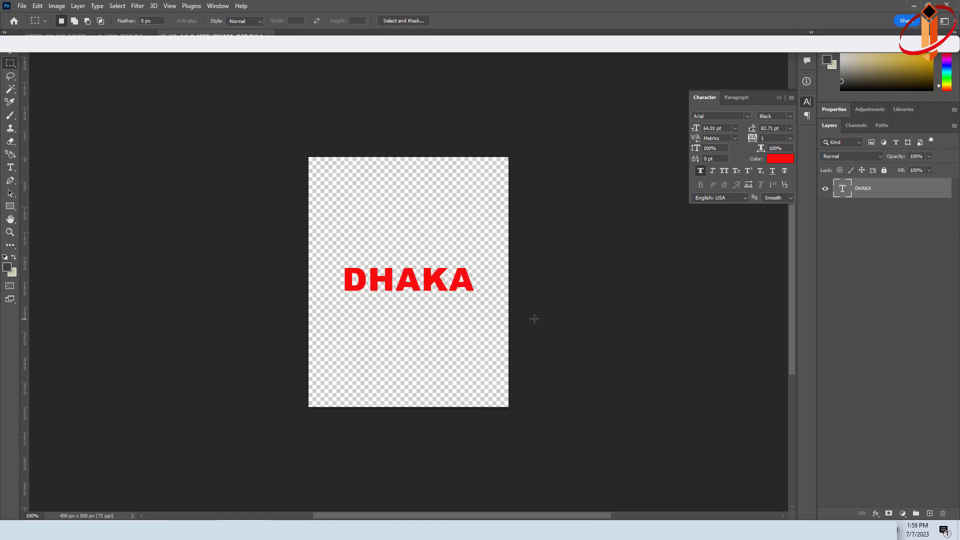
key(ctrl+v)
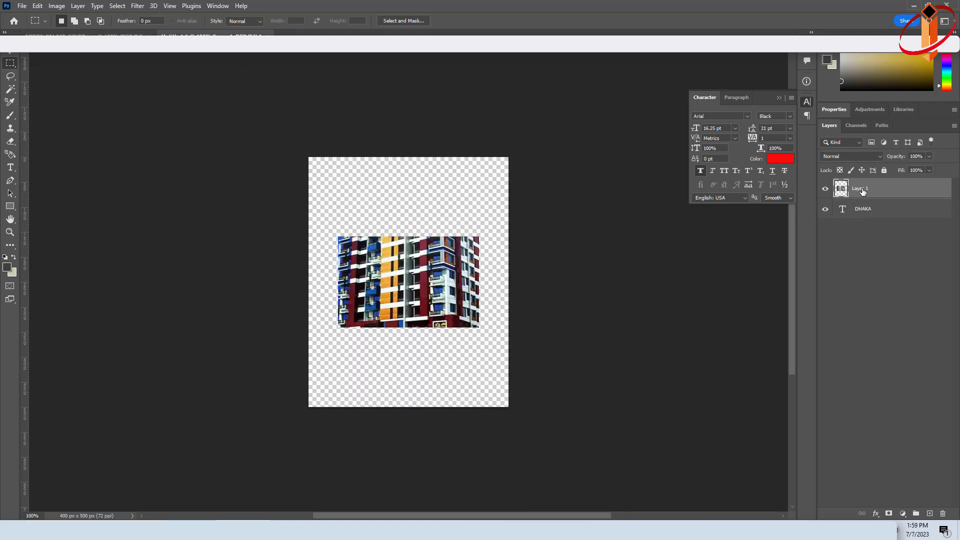
drag(862, 191, 859, 214)
key(v)
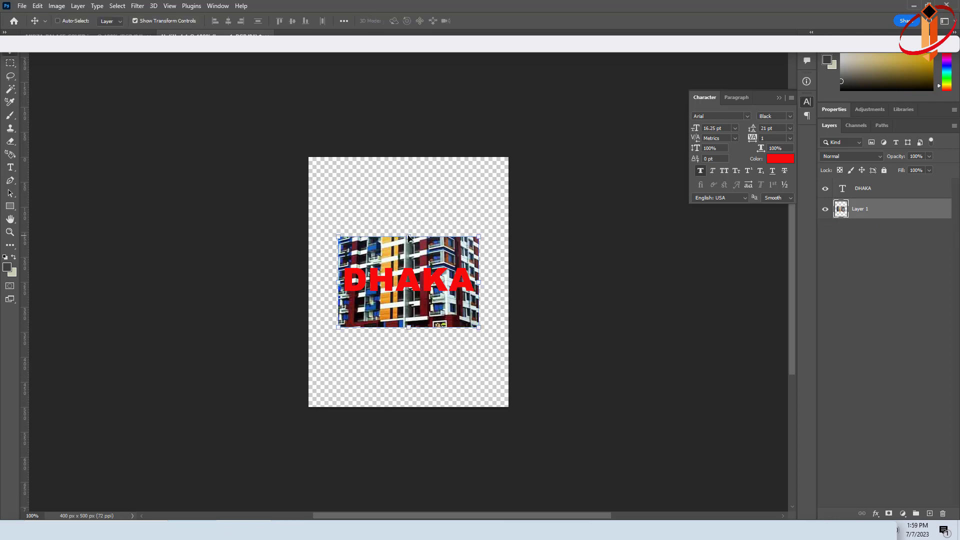
Step: Open building image a (11) from ZSB HOMES LTD, close it unsaved, and restore the deleted building layer
key(ctrl+o)
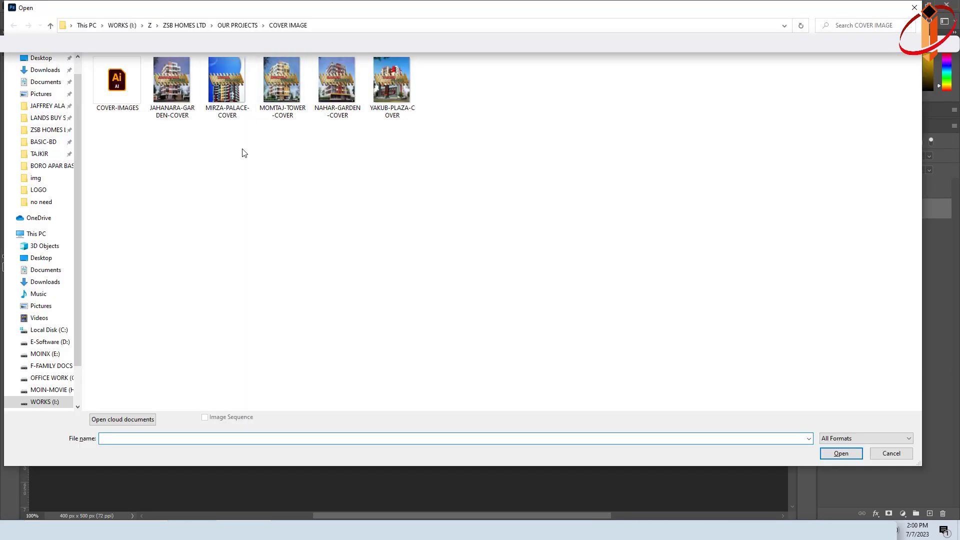
key(BackSpace)
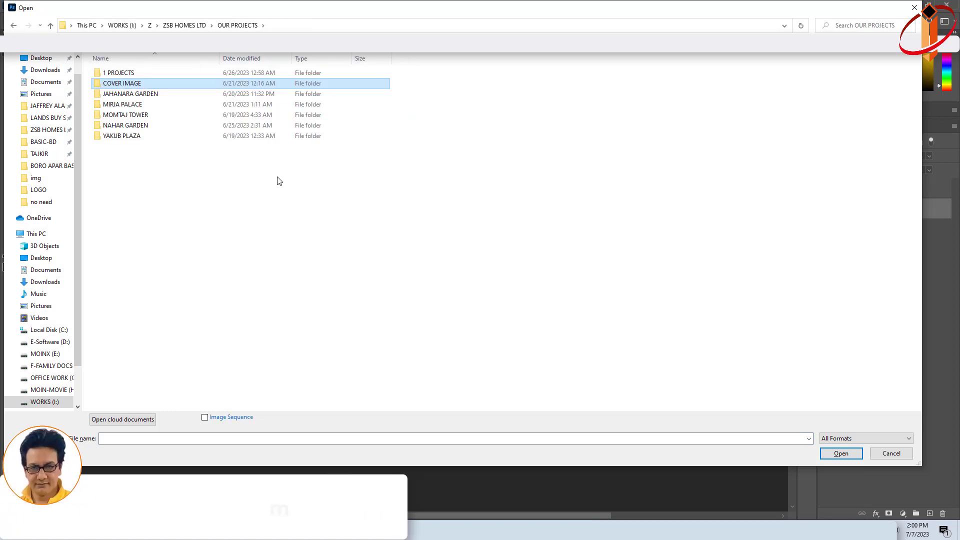
key(BackSpace)
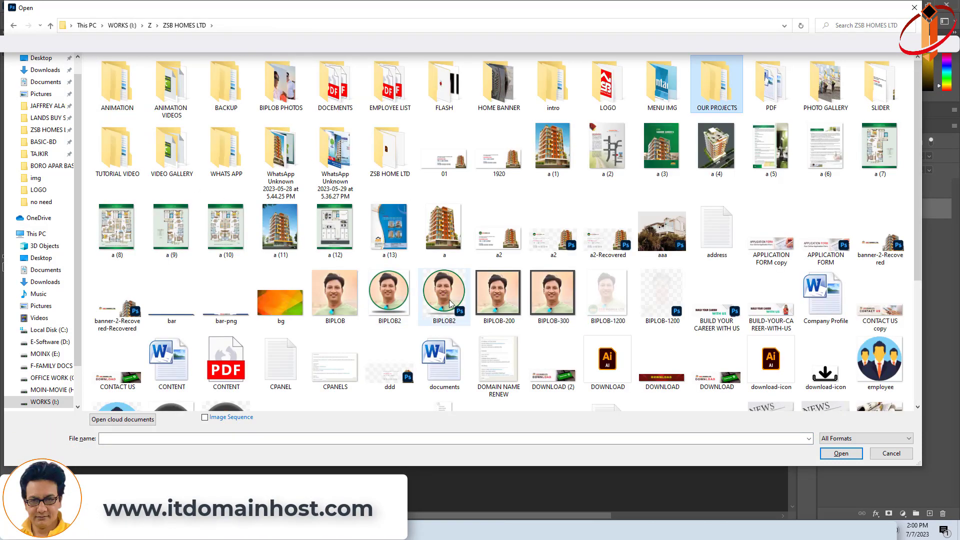
click(280, 235)
double_click(279, 237)
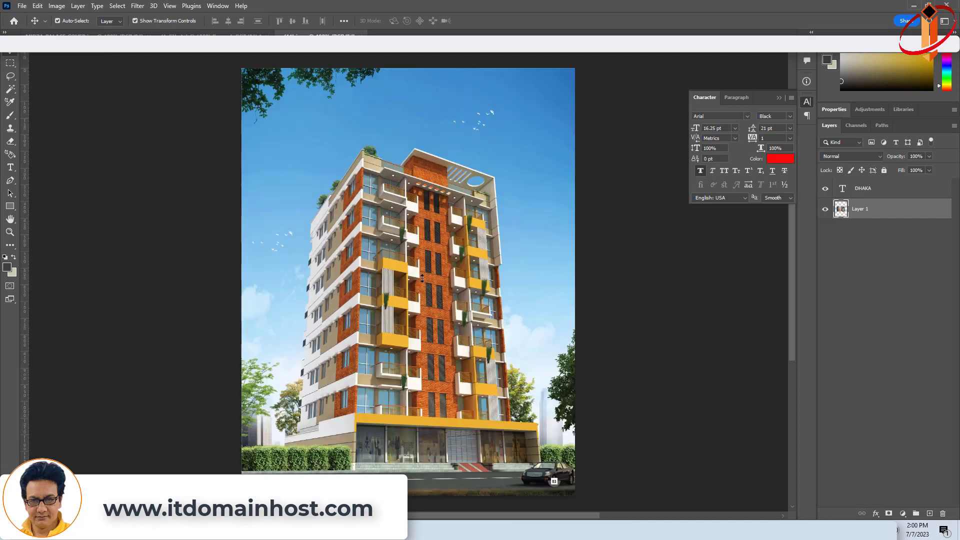
key(ctrl+w)
key(ctrl+w)
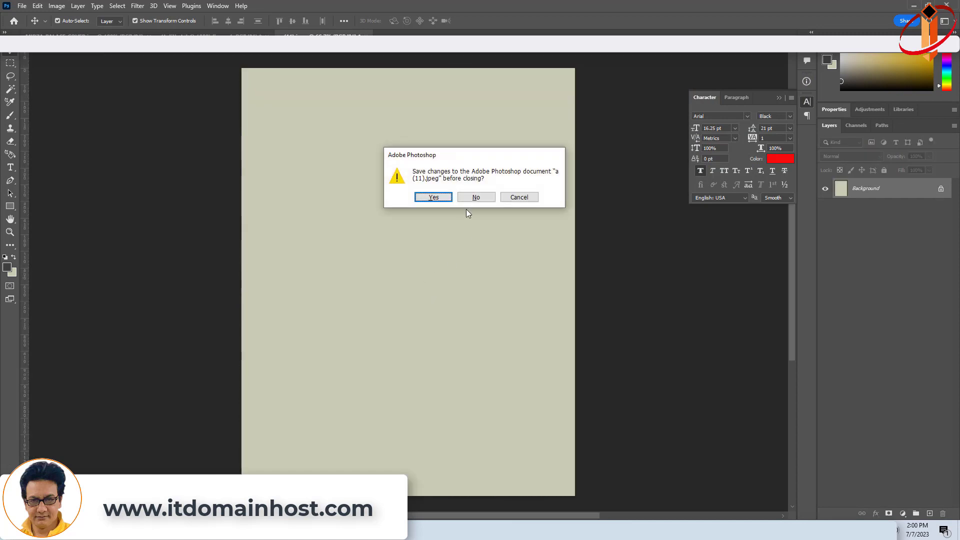
click(476, 197)
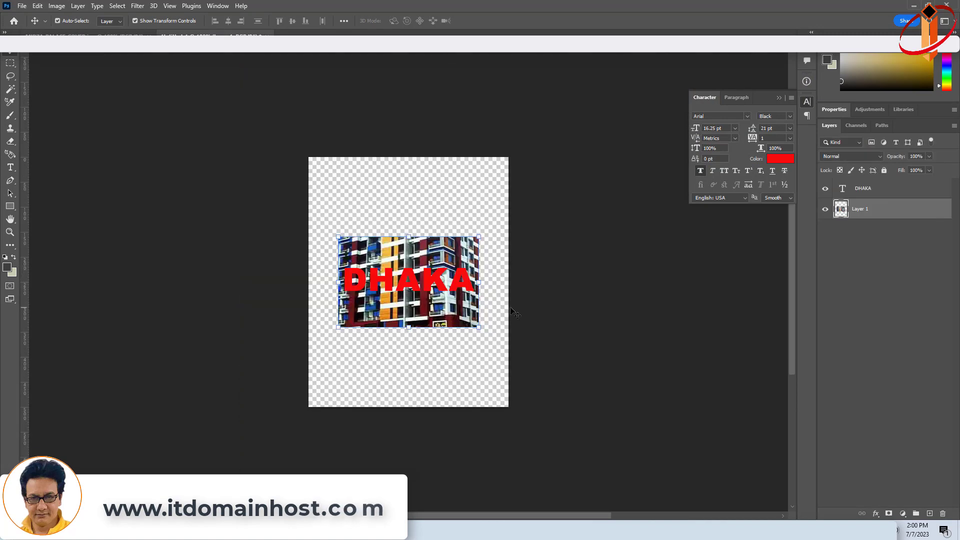
key(Delete)
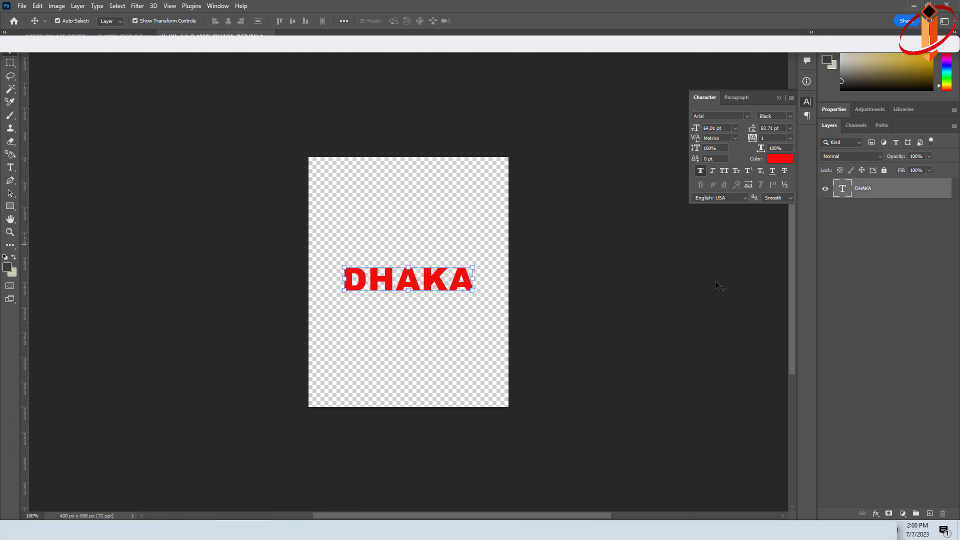
key(ctrl+z)
Step: Scale the building photo down to fit the canvas and commit the transform
scroll(591, 303, down, 5)
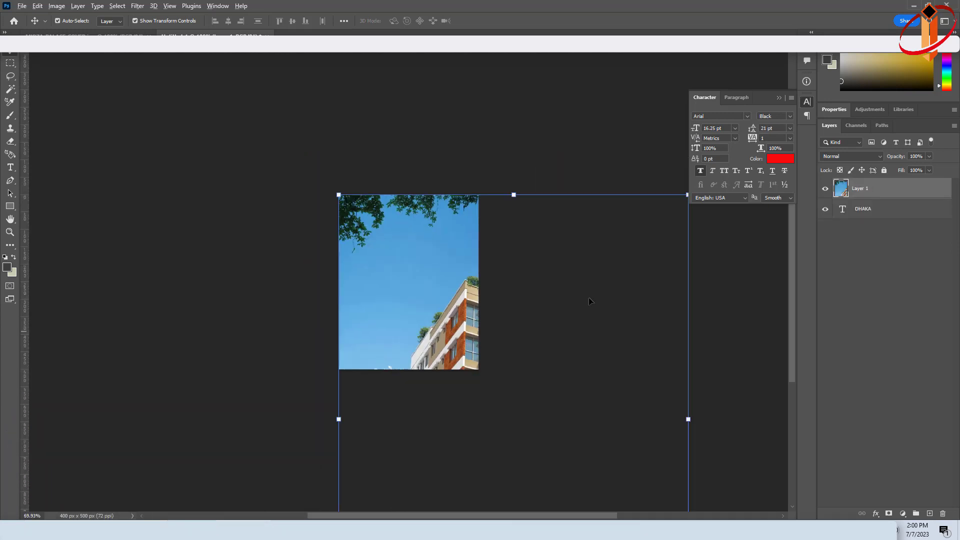
scroll(591, 302, down, 1)
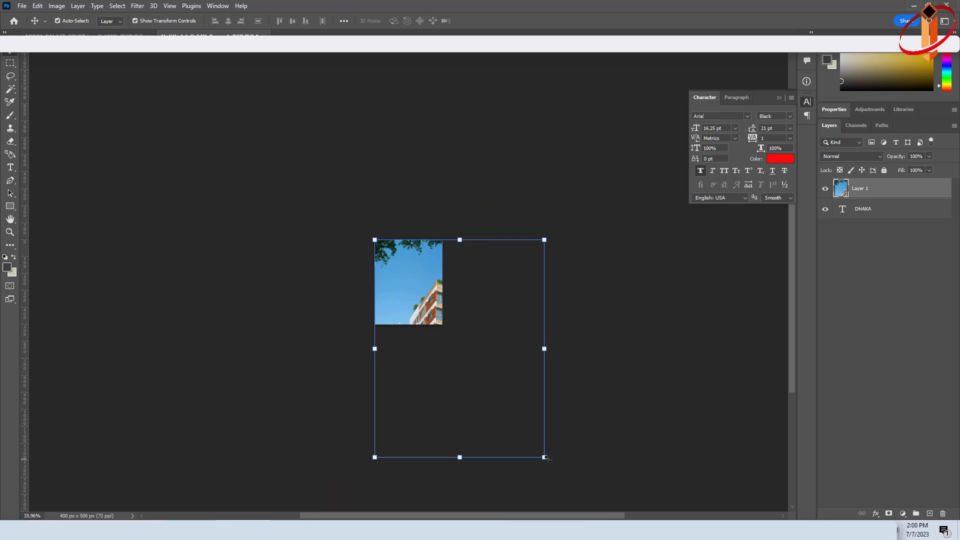
drag(545, 457, 445, 330)
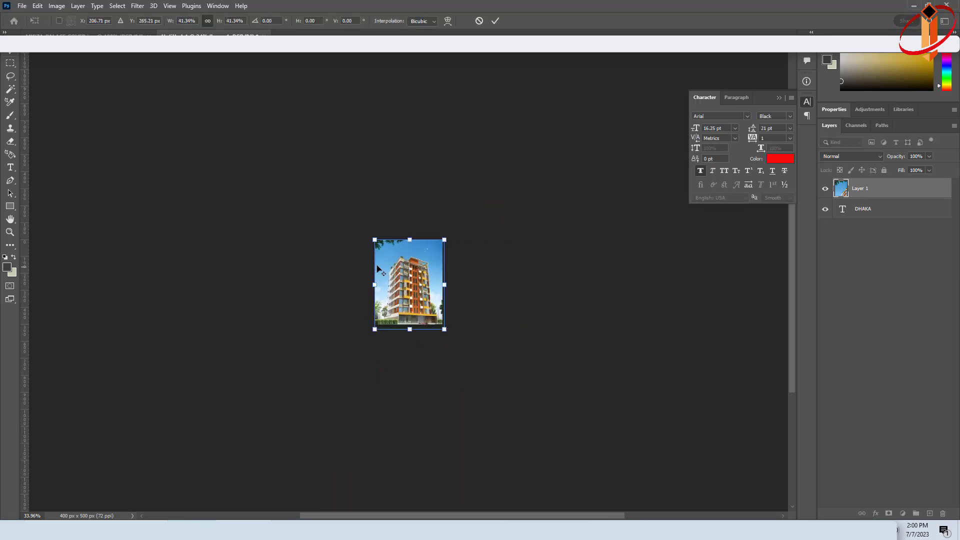
scroll(378, 270, up, 2)
scroll(423, 309, up, 3)
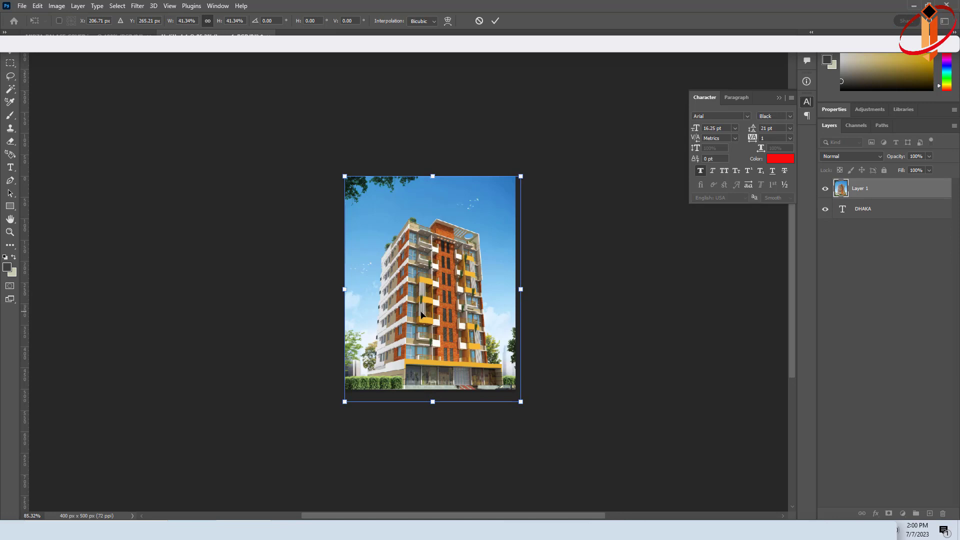
key(Return)
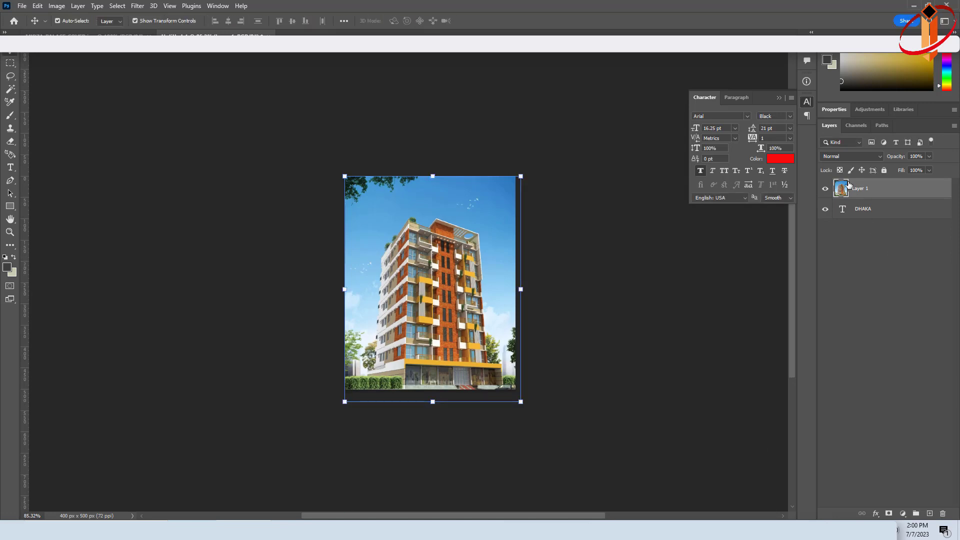
Step: Move the DHAKA text layer above Layer 1 and nudge the text slightly lower
drag(870, 189, 870, 220)
drag(448, 290, 448, 299)
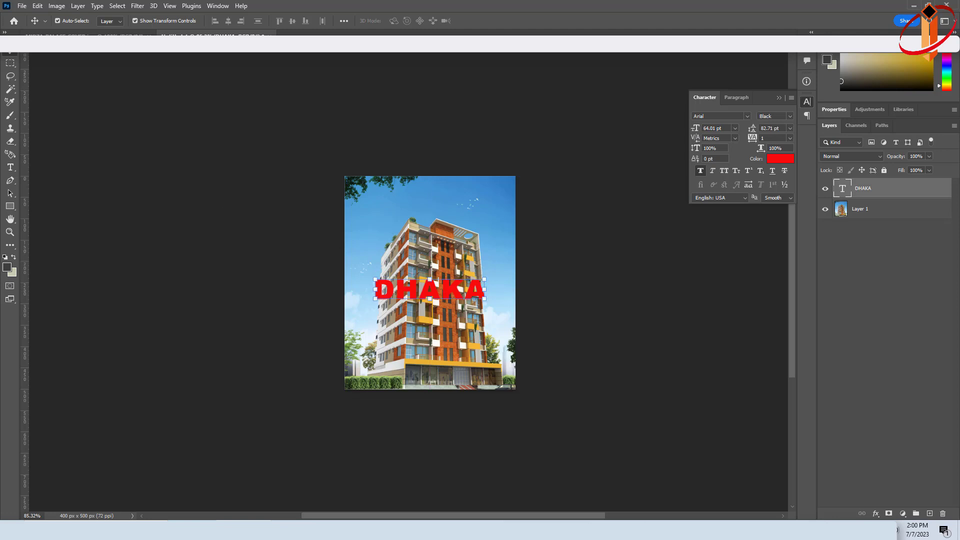
click(10, 63)
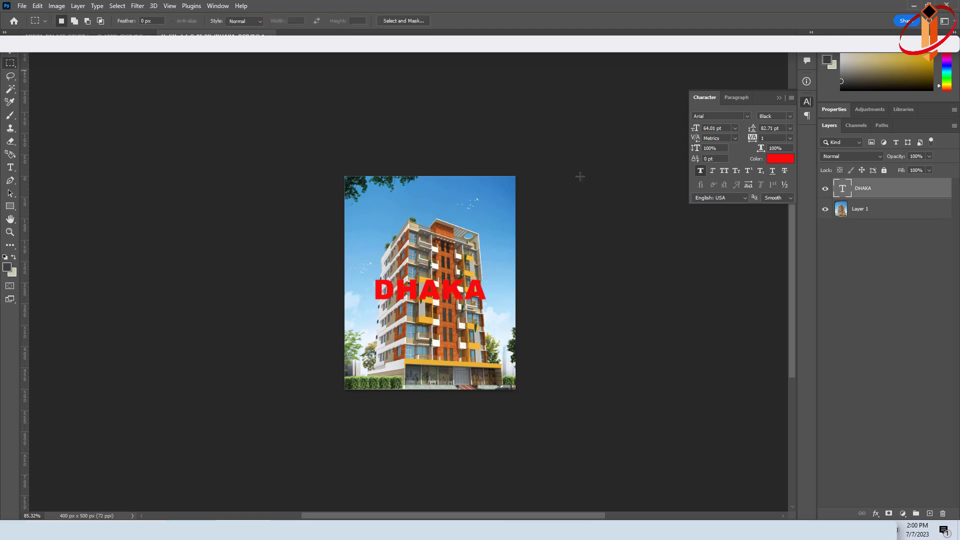
Step: On a new layer, paint a dark grey band across the image behind the DHAKA text
click(872, 213)
key(ctrl+shift+alt+n)
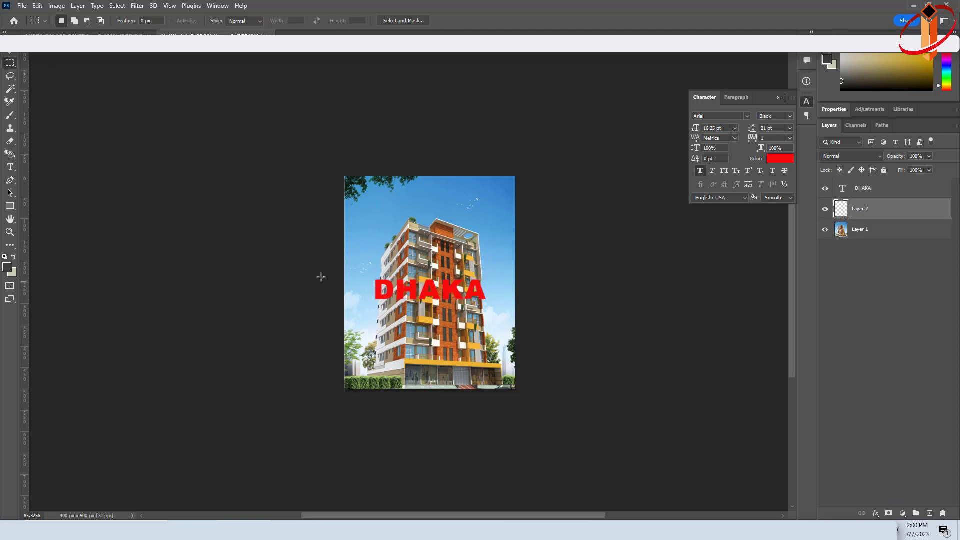
drag(345, 270, 528, 309)
click(10, 115)
right_click(459, 305)
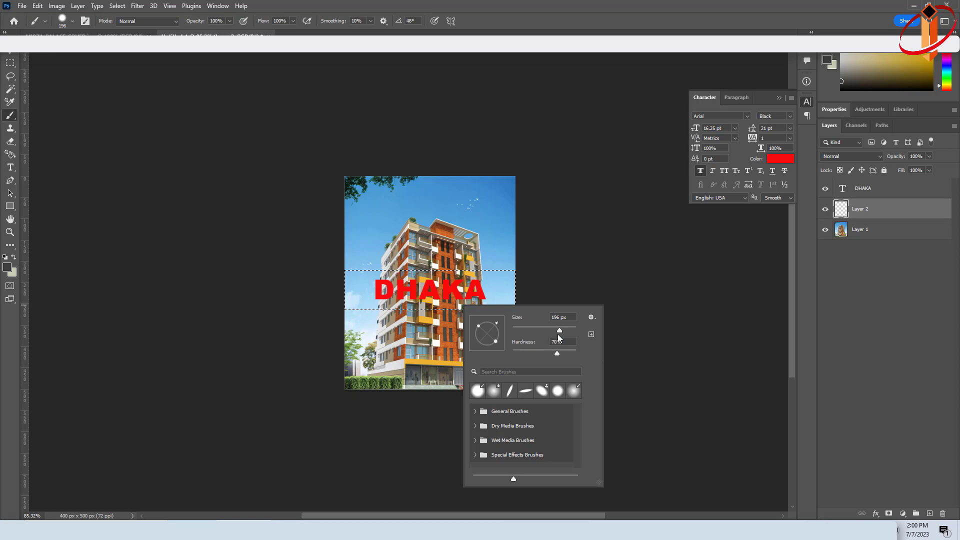
drag(380, 289, 542, 285)
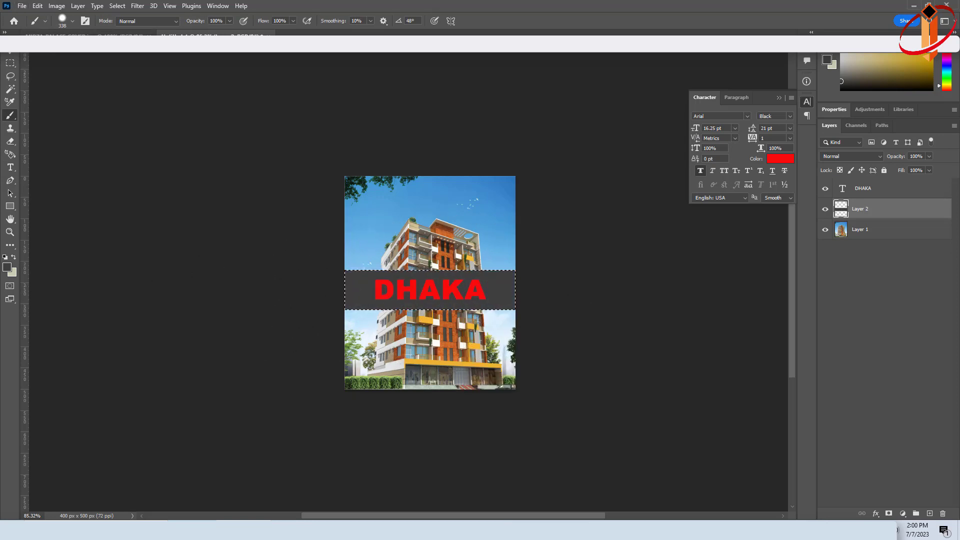
Step: Set the grey band layer's opacity to 67%
click(10, 63)
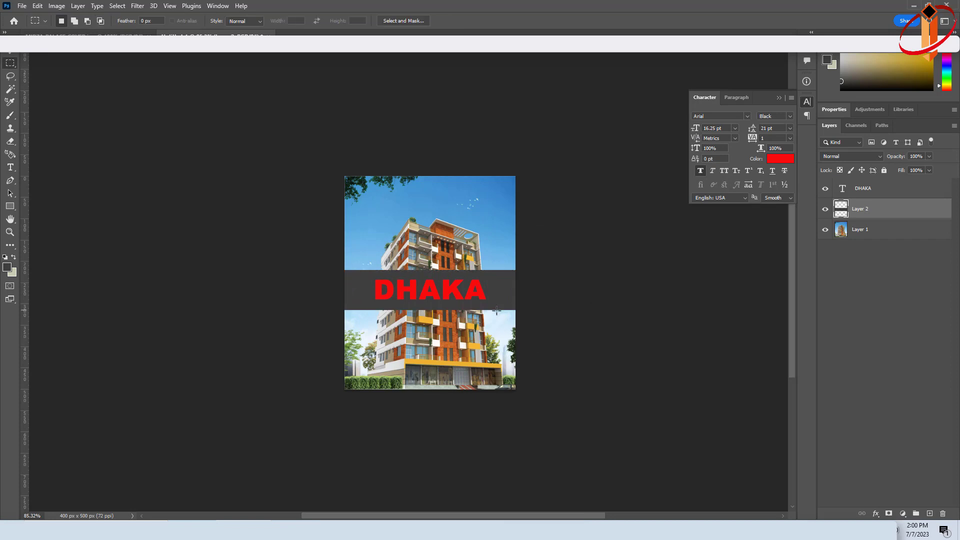
key(b)
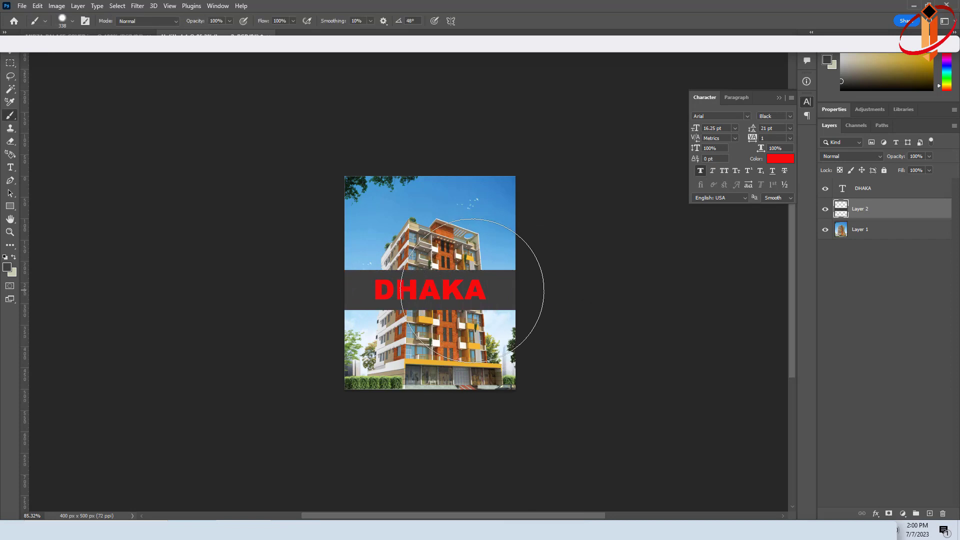
key(v)
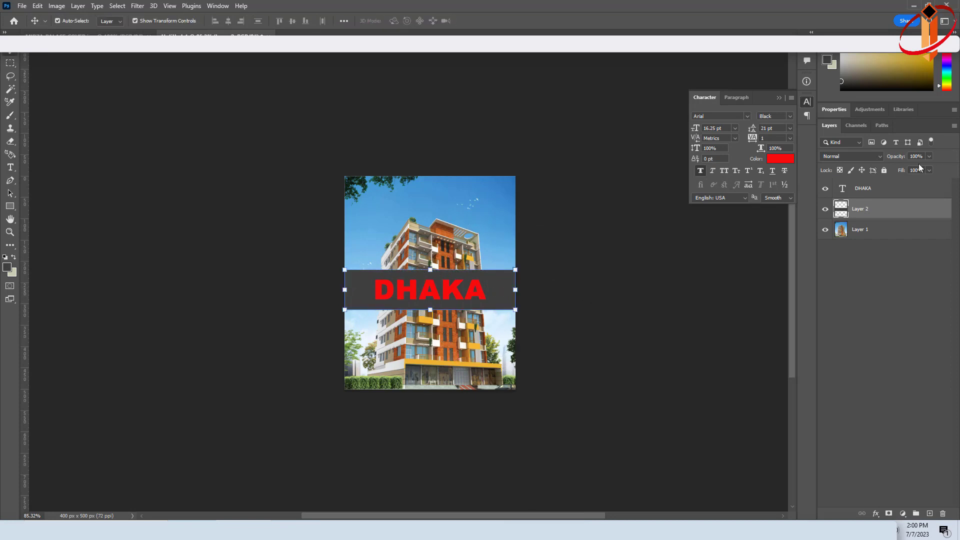
click(930, 156)
click(915, 170)
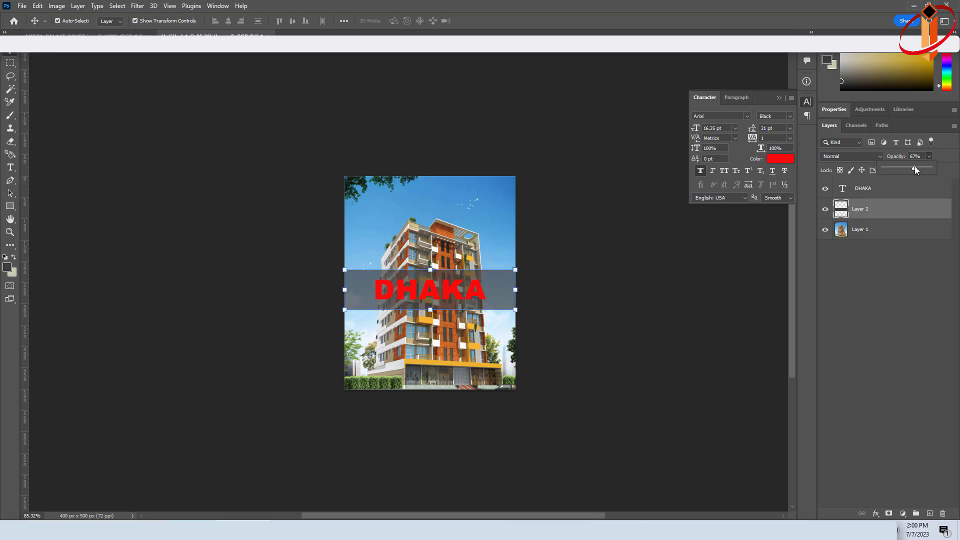
click(368, 278)
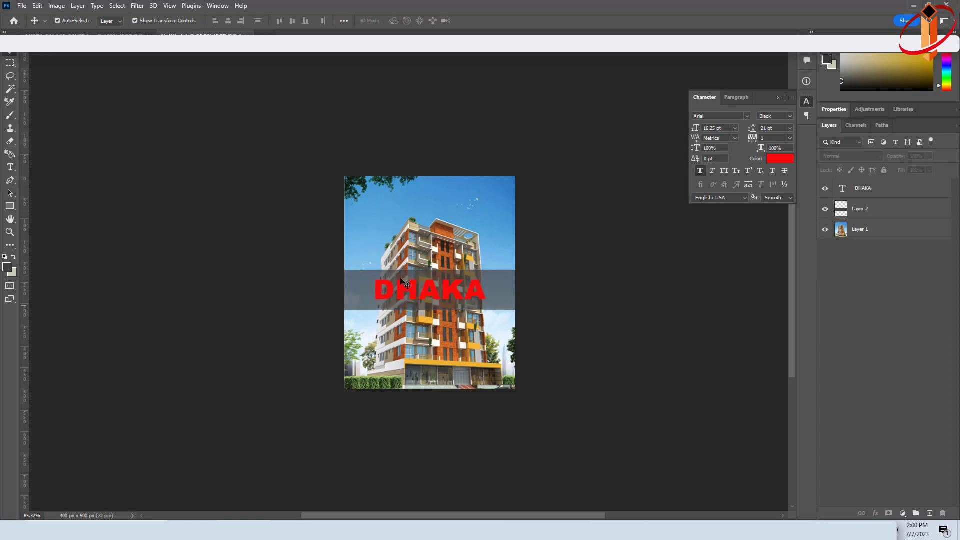
Step: Change the DHAKA lettering colour from red to white (#ffffff)
double_click(400, 288)
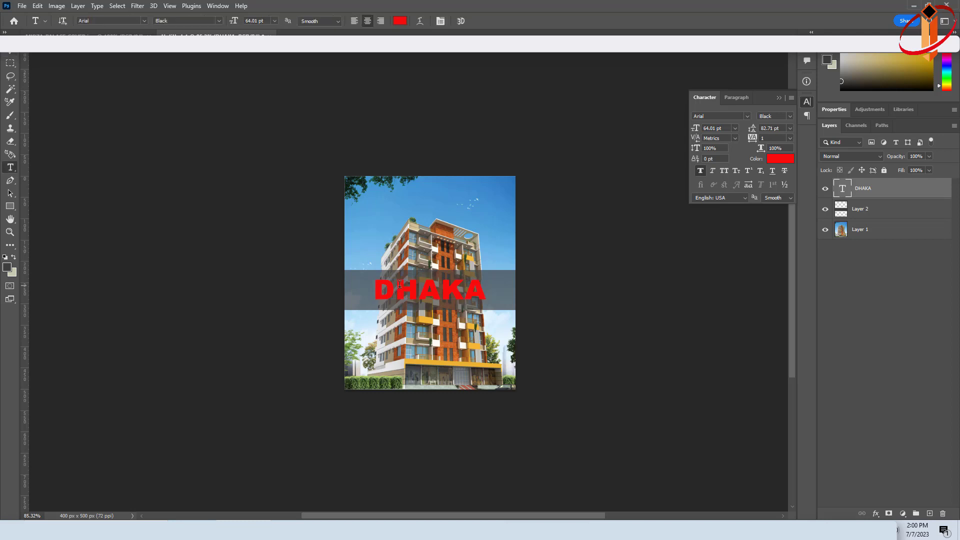
click(774, 158)
text(ffffff)
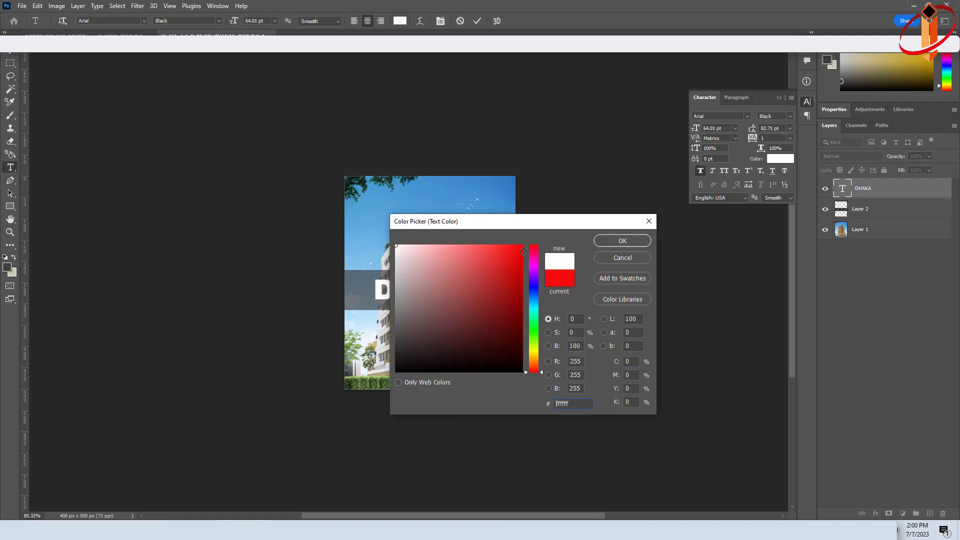
click(623, 240)
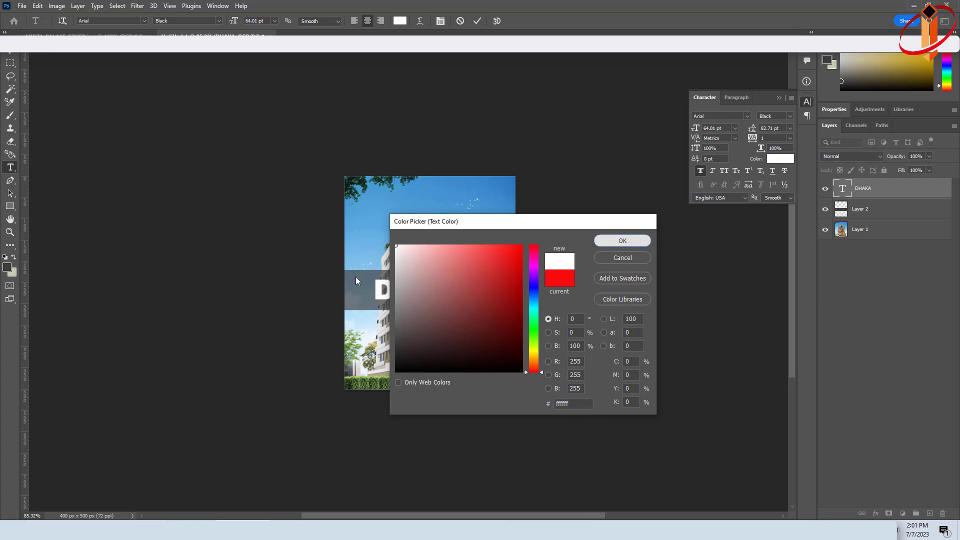
click(7, 54)
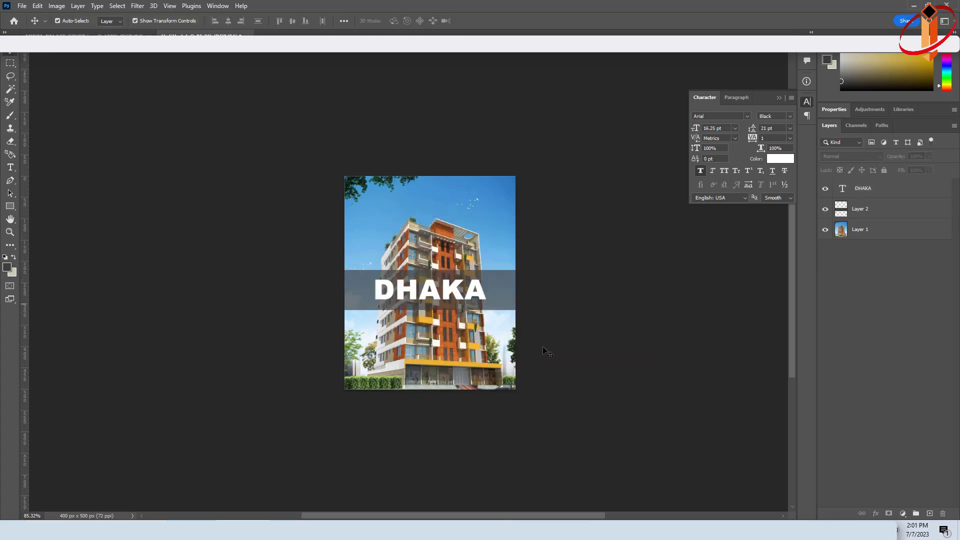
scroll(545, 351, up, 5)
scroll(545, 352, down, 2)
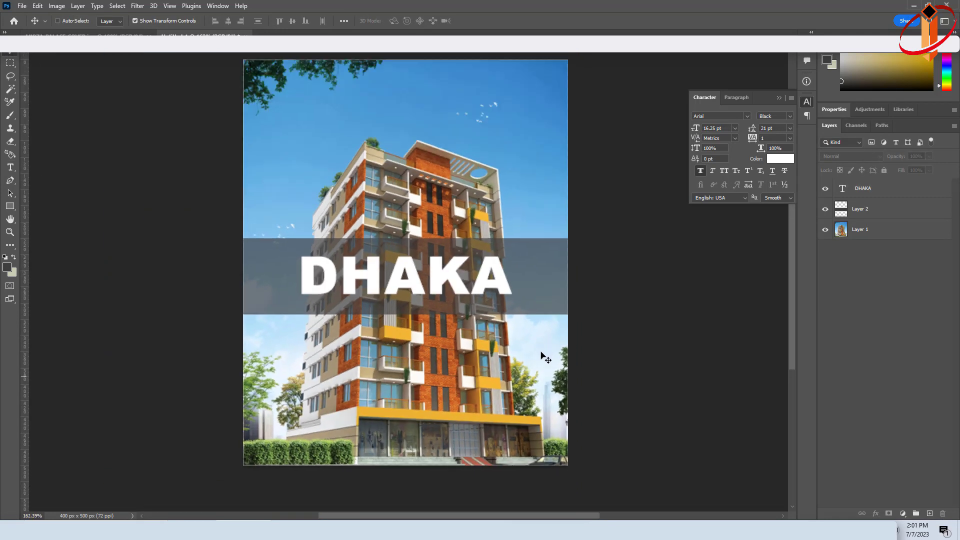
scroll(547, 365, down, 1)
scroll(546, 373, down, 1)
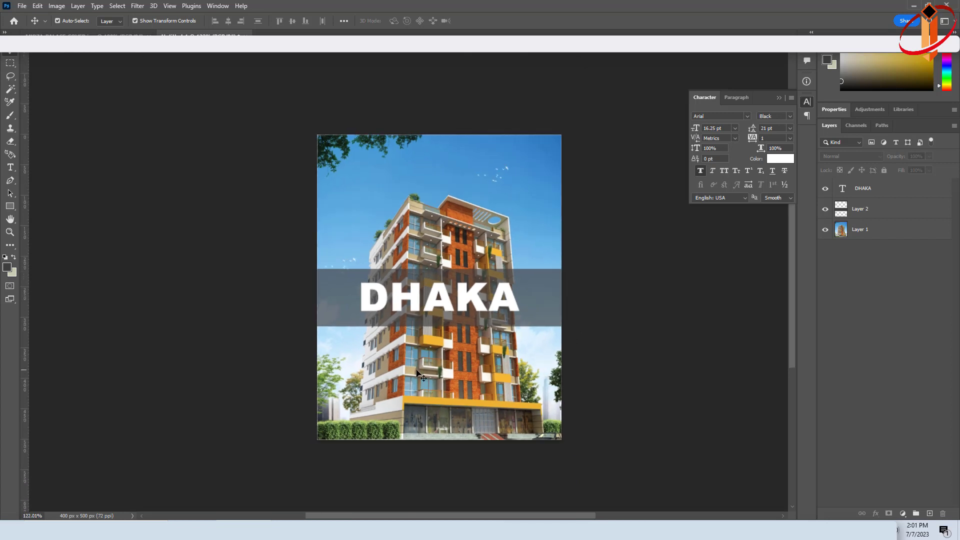
Step: Export via Save for Web and browse to the ZSB HOMES LTD folder on the WORKS (I:) drive
click(21, 6)
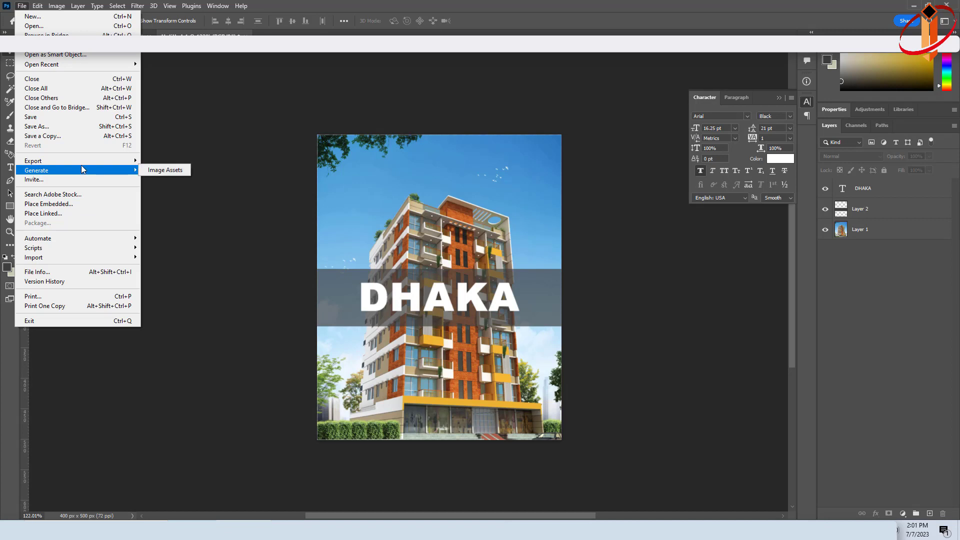
mouse_move(45, 160)
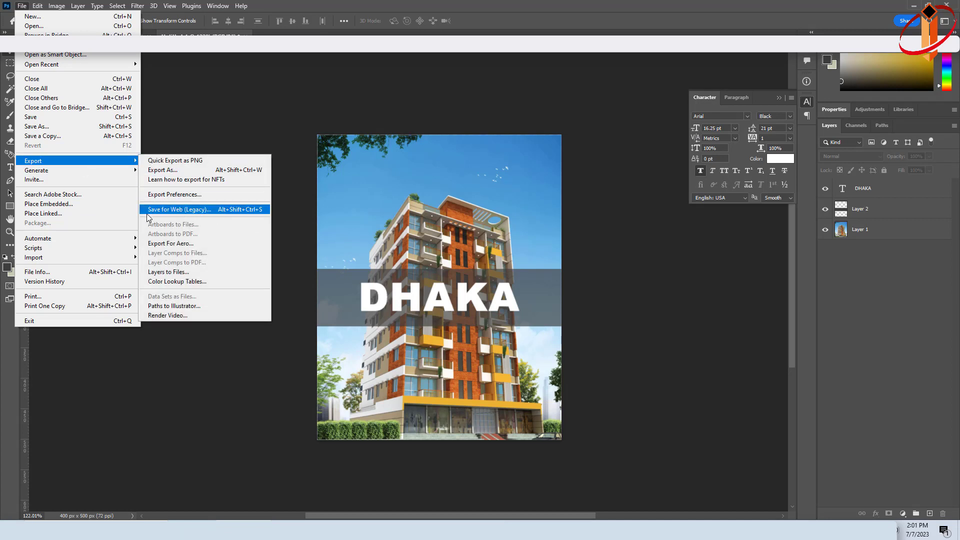
click(209, 215)
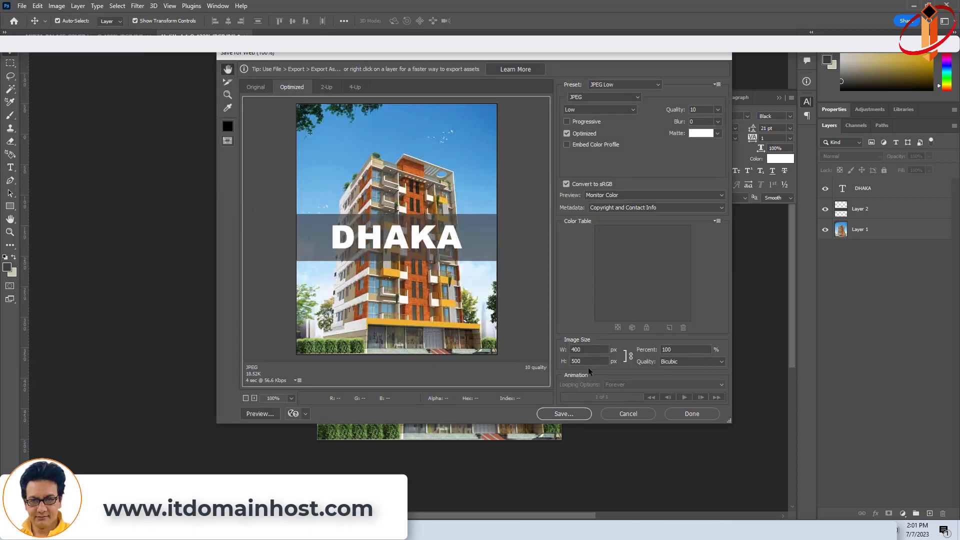
click(554, 412)
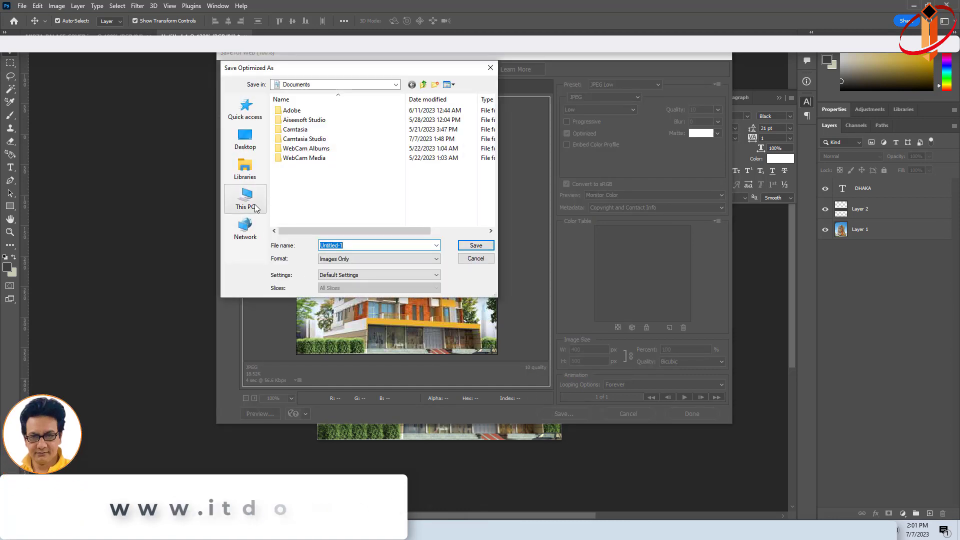
click(254, 204)
scroll(394, 198, down, 5)
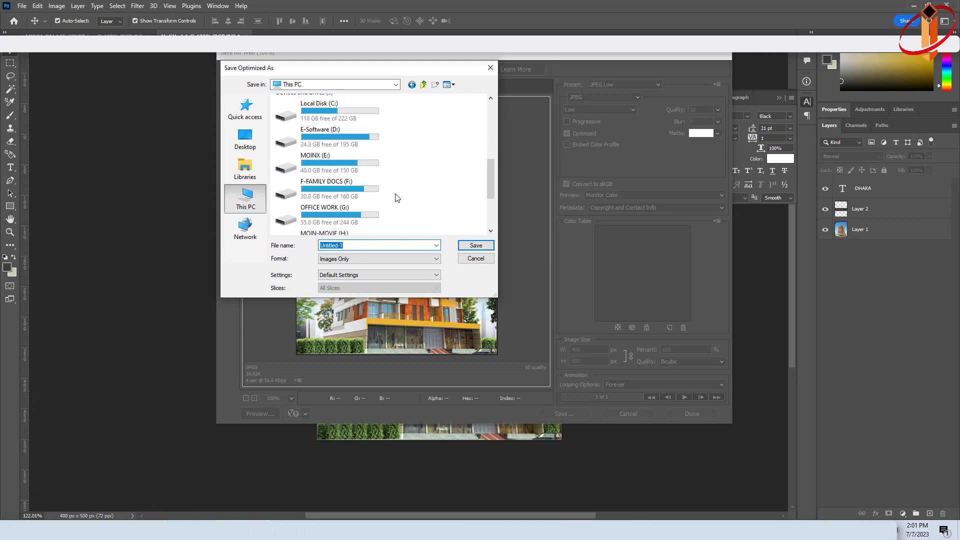
scroll(396, 199, down, 3)
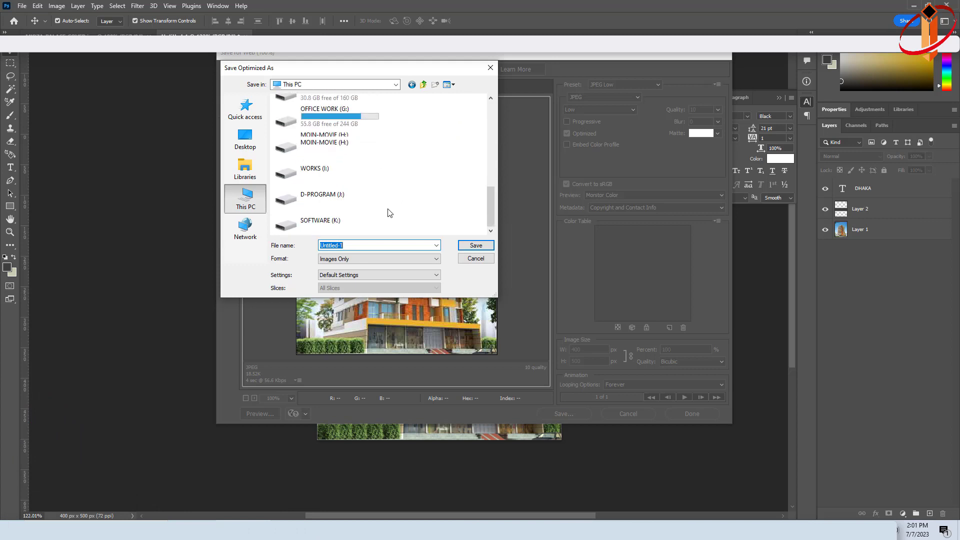
double_click(314, 170)
scroll(316, 175, down, 3)
scroll(317, 182, down, 4)
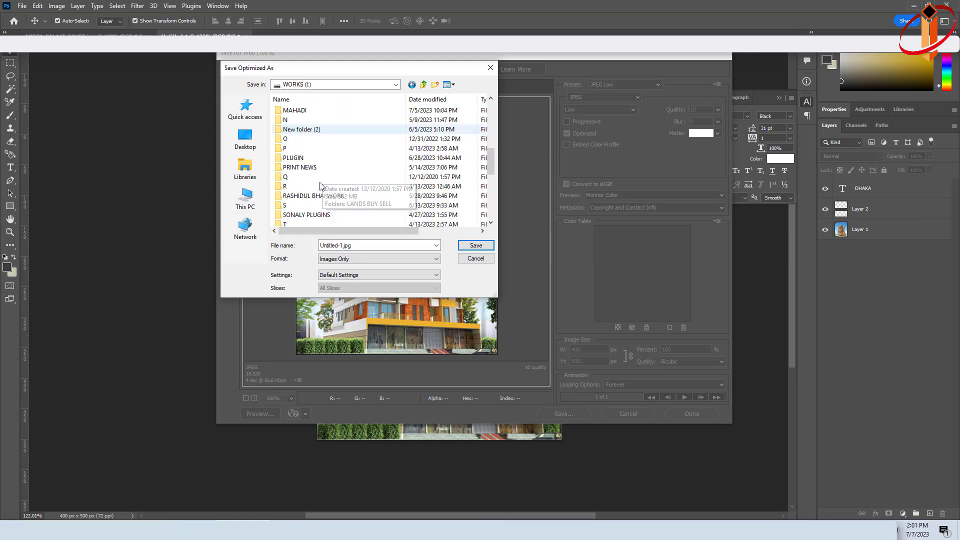
scroll(310, 187, down, 3)
scroll(300, 187, down, 2)
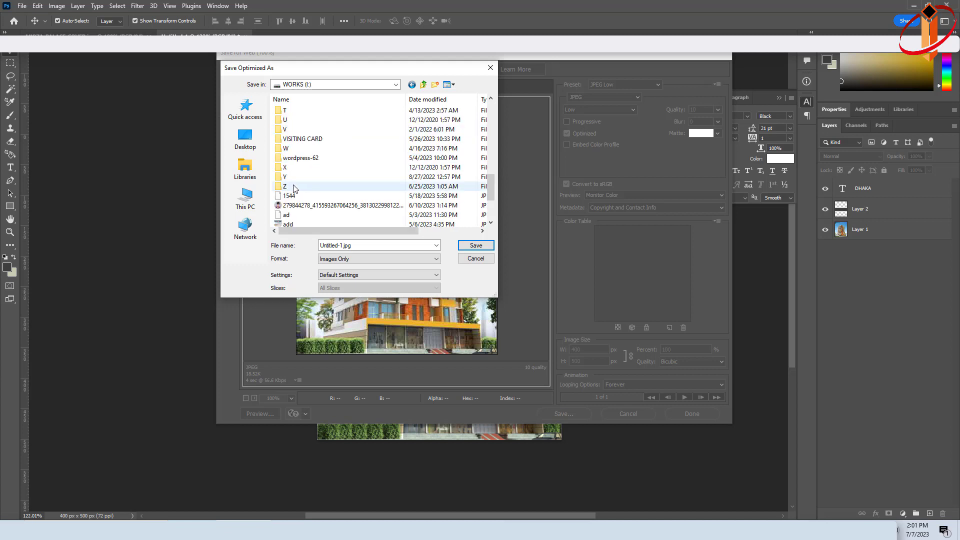
double_click(293, 188)
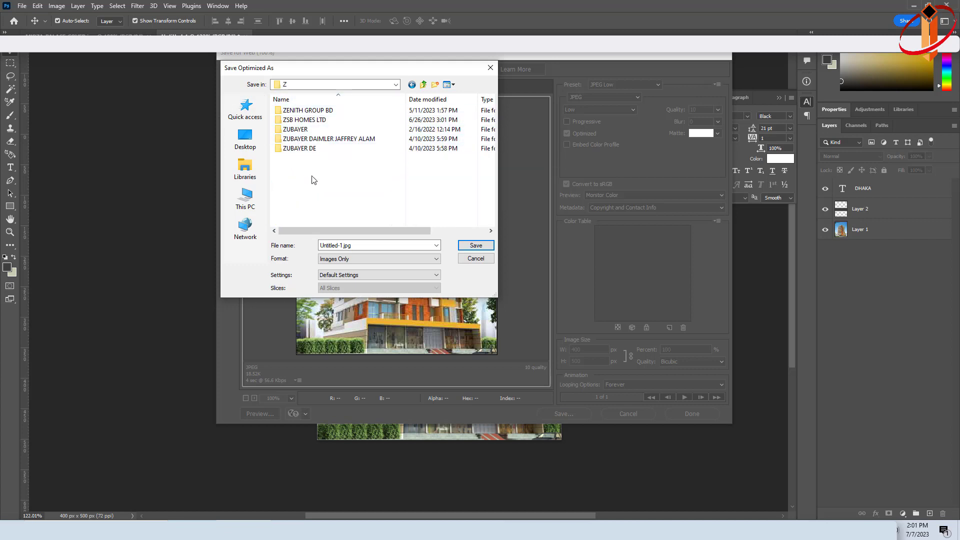
double_click(304, 122)
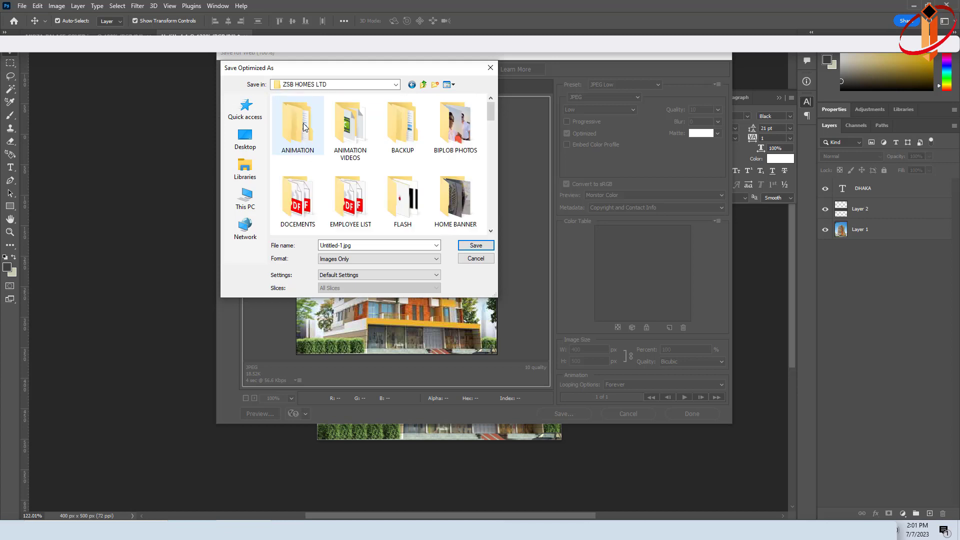
Step: Name the optimized JPEG DHAKA and save it
double_click(344, 73)
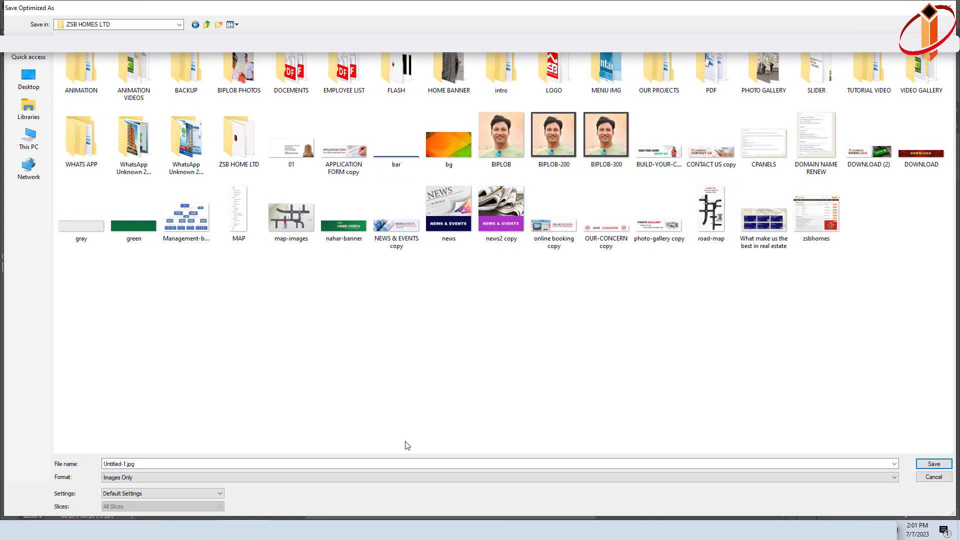
double_click(145, 463)
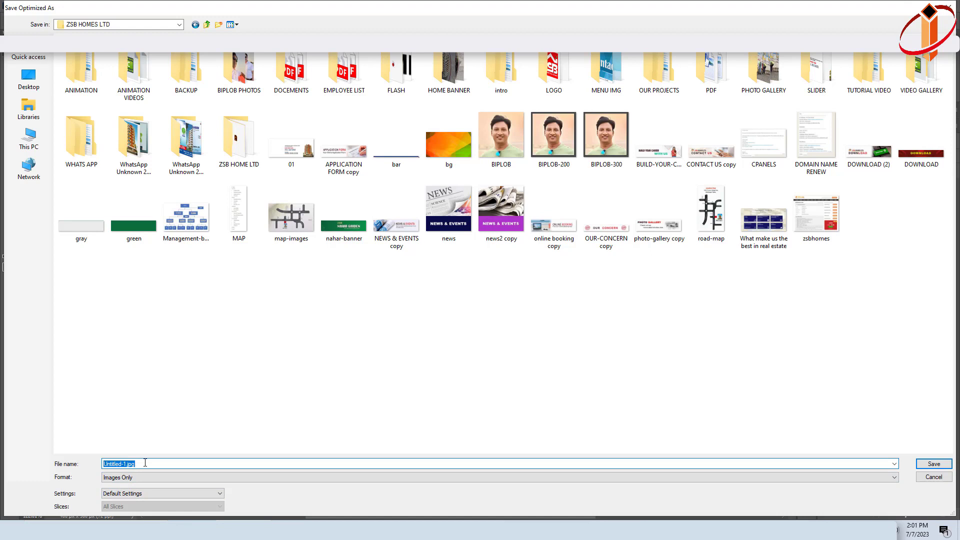
text(D)
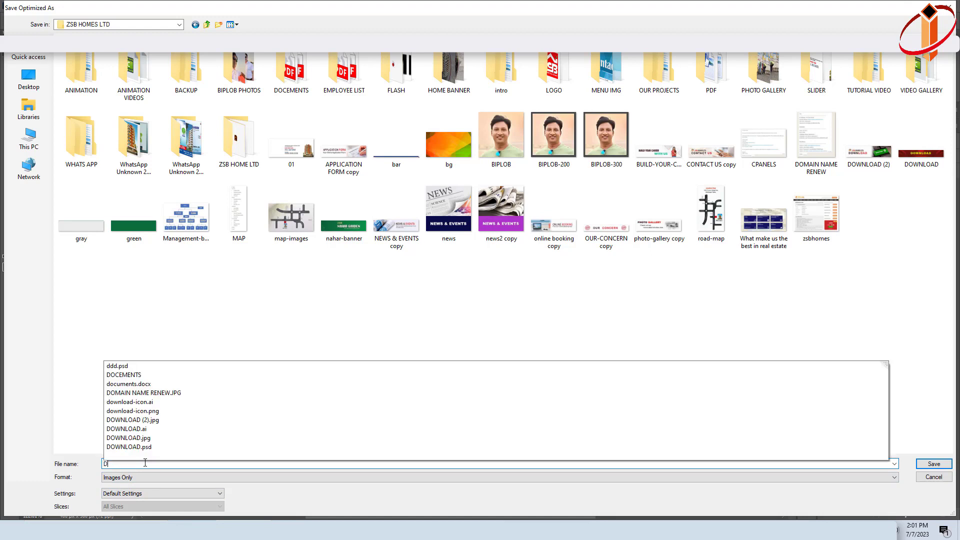
text(HAKA)
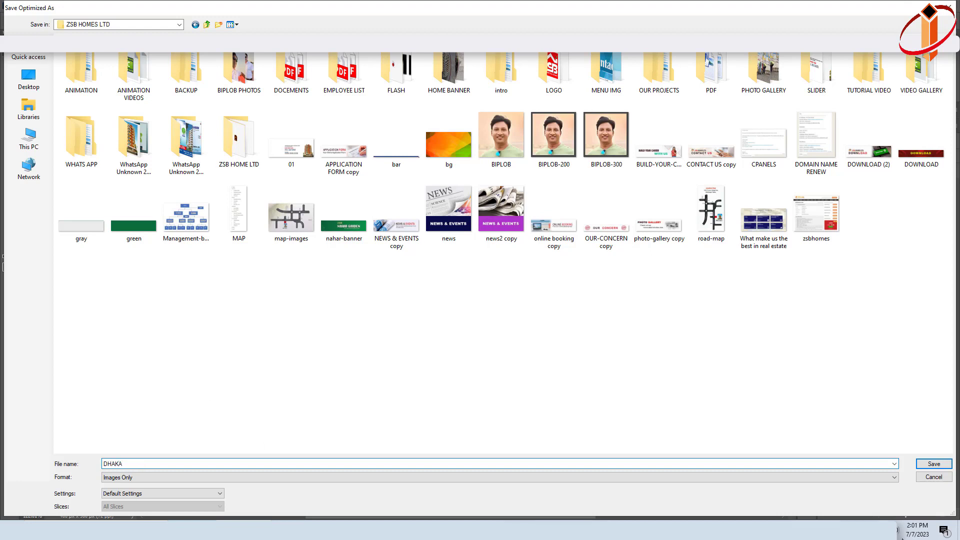
click(922, 469)
click(922, 465)
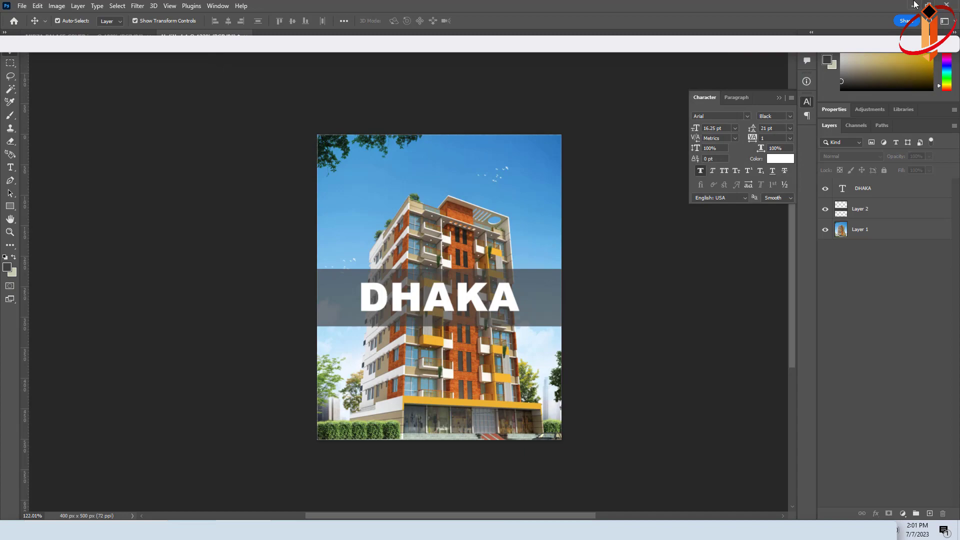
Step: Upload DHAKA.jpg and set it as the portfolio item's featured image, replacing NAHAR GARDEN
click(912, 7)
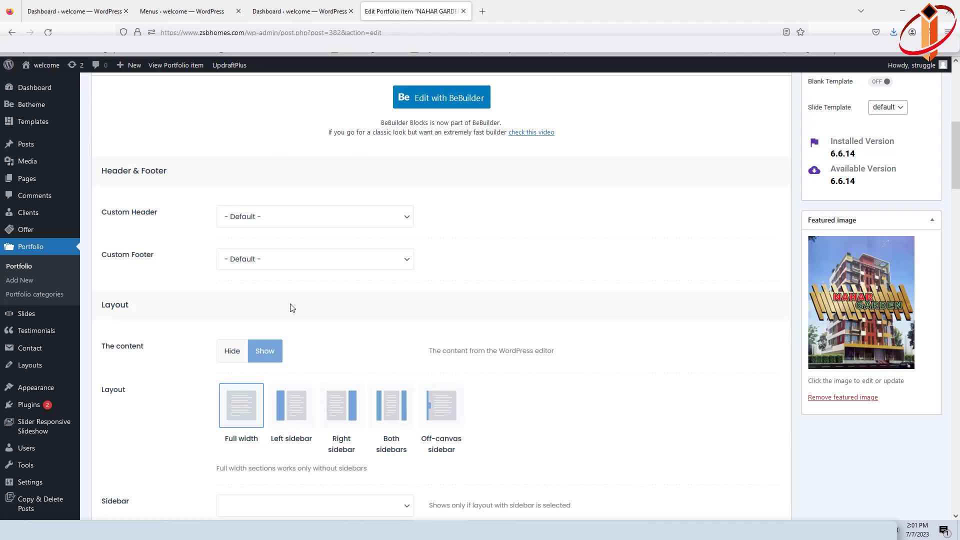
click(834, 318)
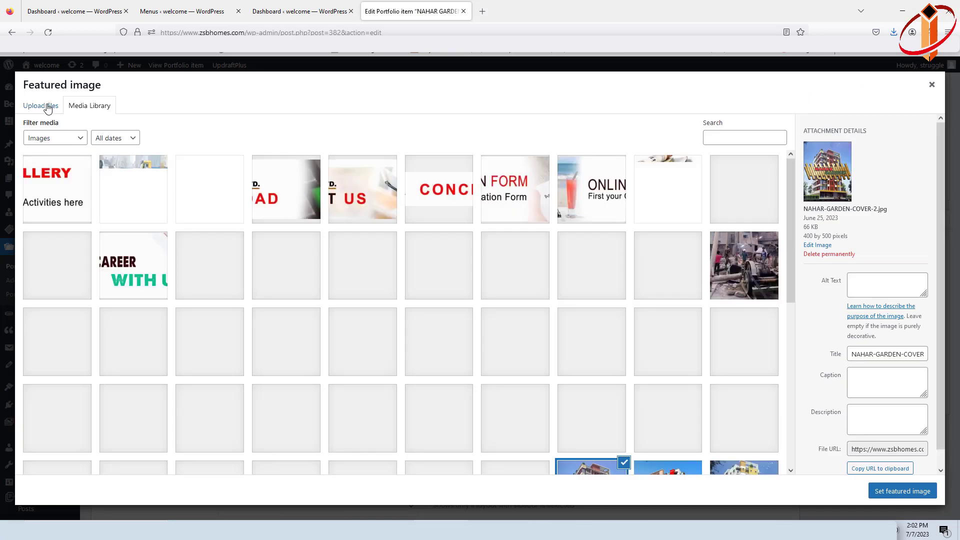
click(47, 107)
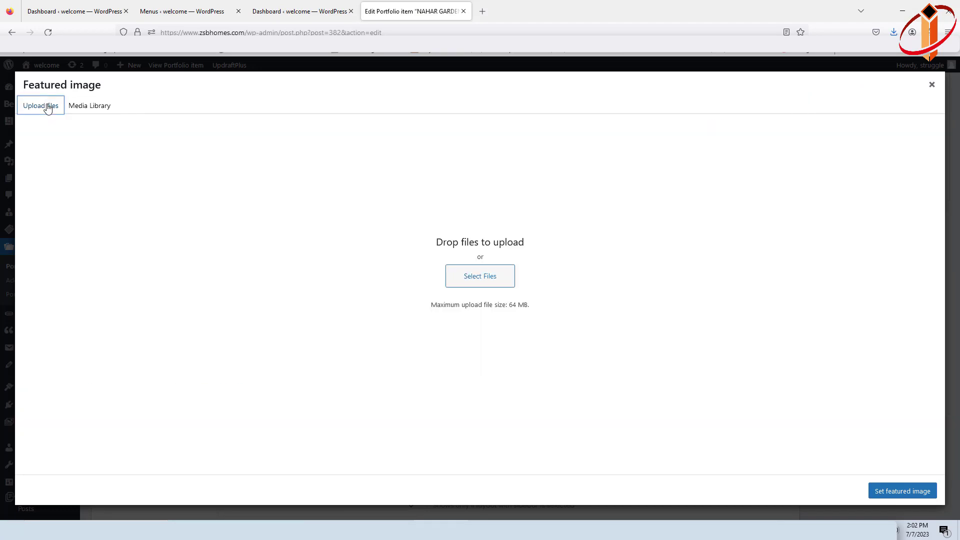
click(476, 283)
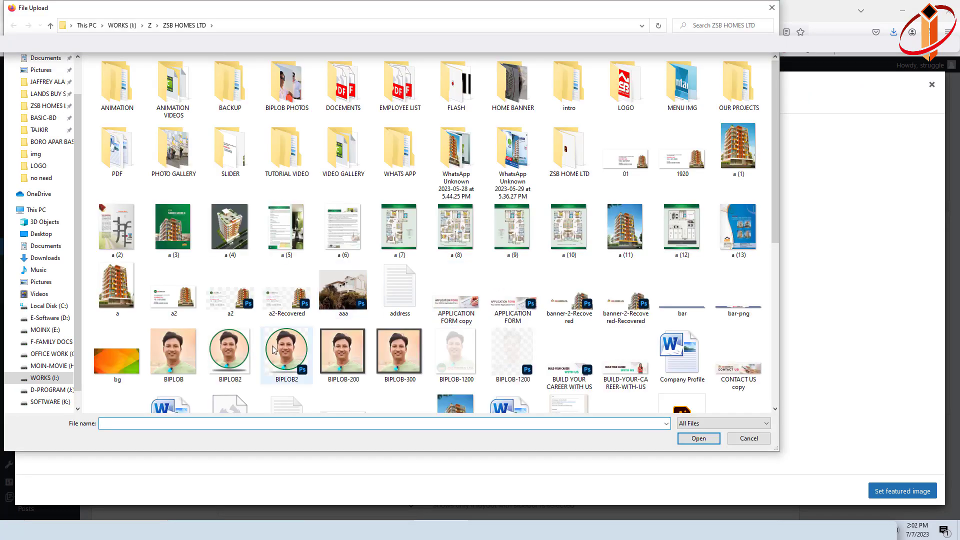
scroll(276, 352, down, 5)
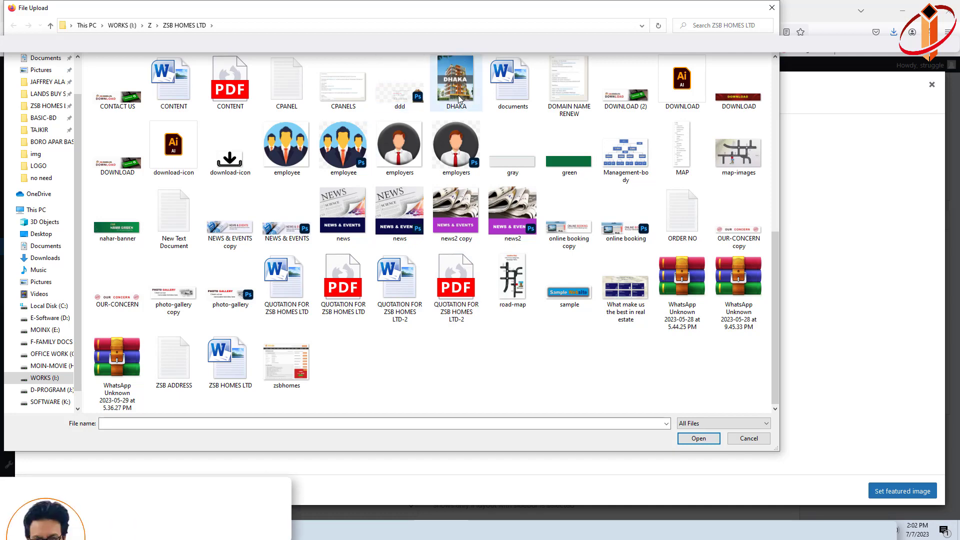
click(456, 80)
click(709, 439)
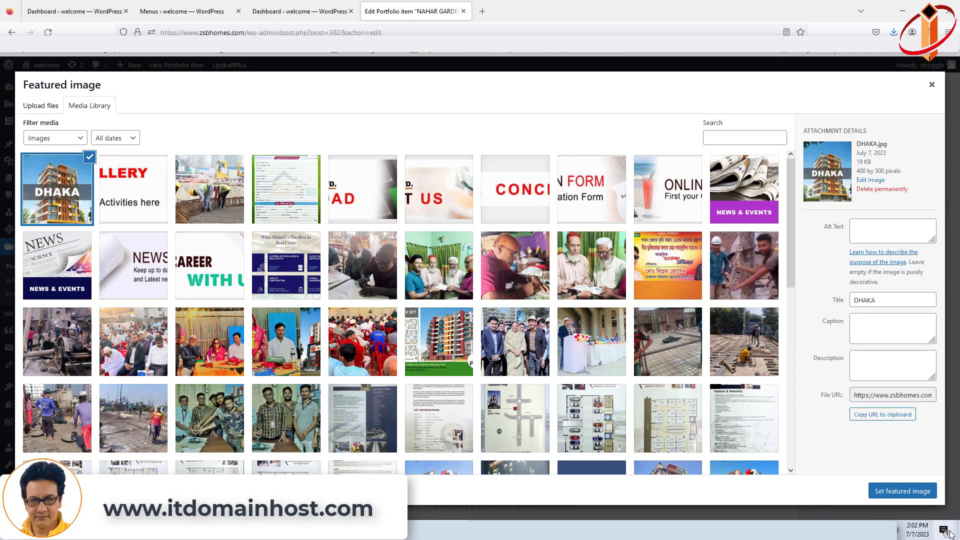
click(898, 496)
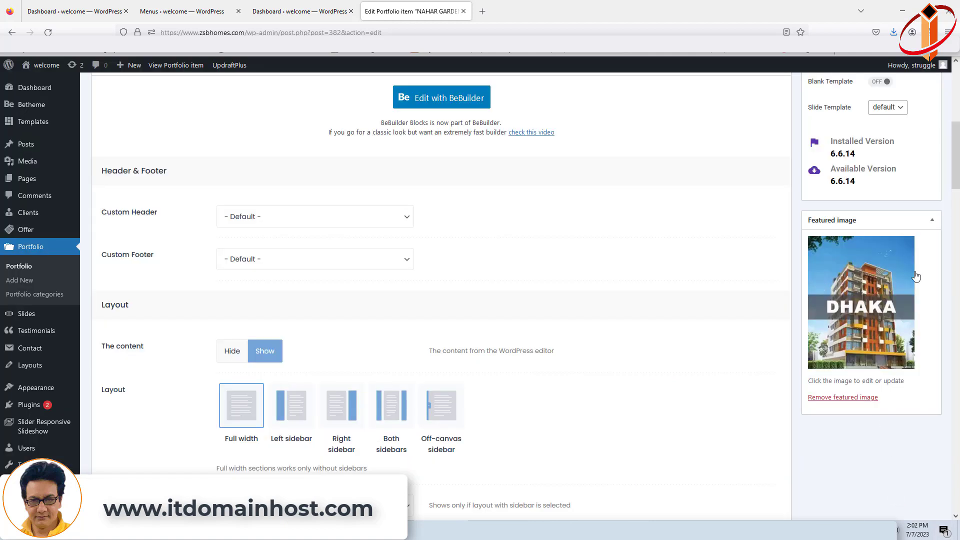
Step: Publish the portfolio item
scroll(842, 184, up, 4)
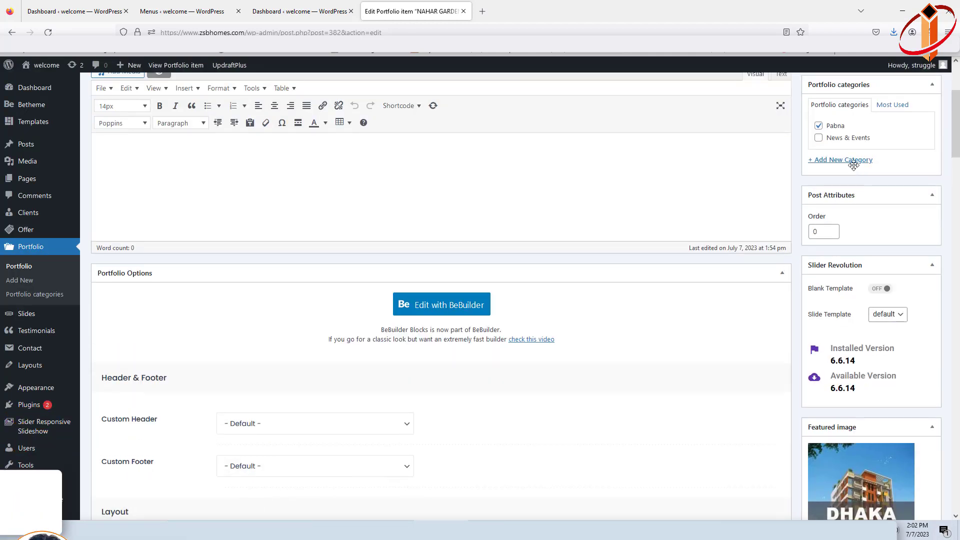
scroll(854, 165, up, 3)
click(918, 202)
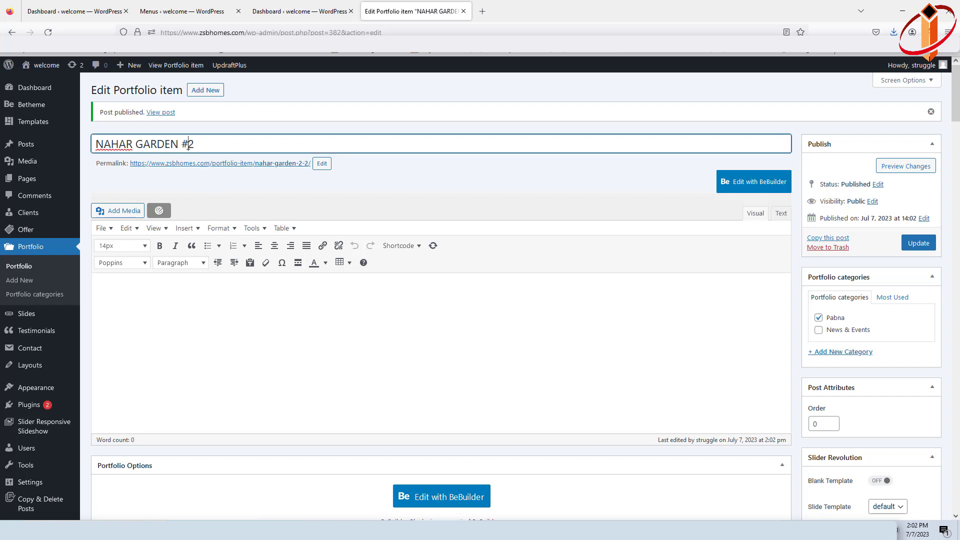
Step: Change the title from NAHAR GARDEN #2 to DHAKA PROJECT and update the item
drag(188, 146, 89, 146)
drag(192, 146, 196, 144)
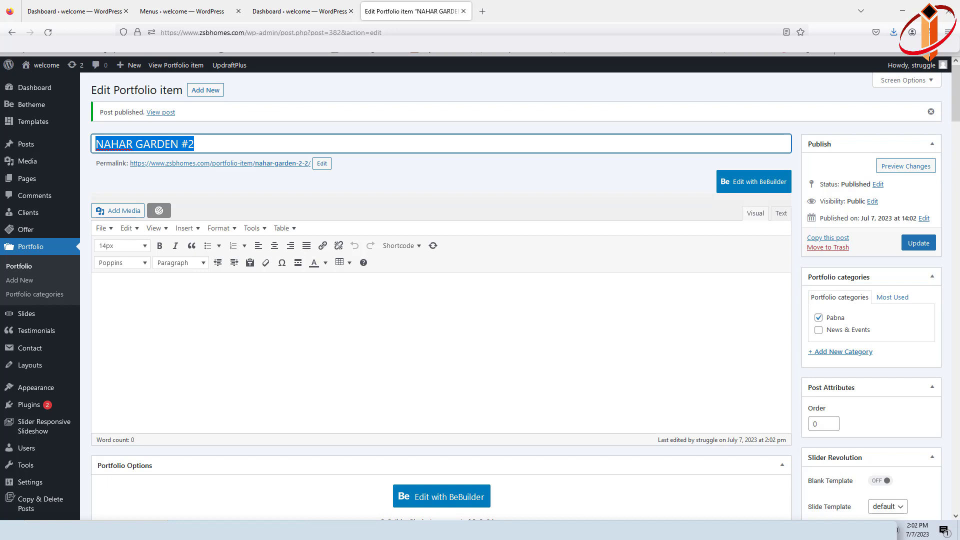
key(BackSpace)
text(DHAKA PROJECT)
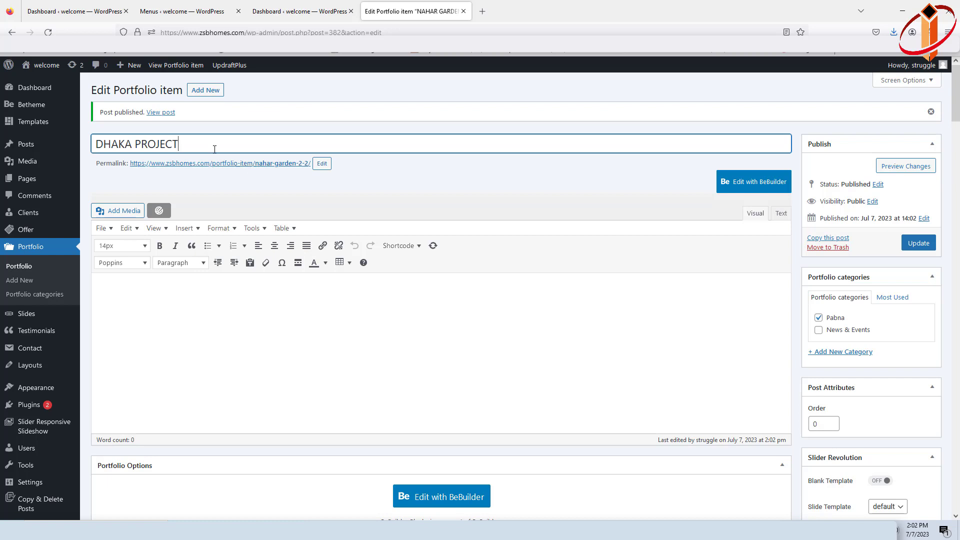
double_click(151, 143)
click(591, 171)
click(915, 243)
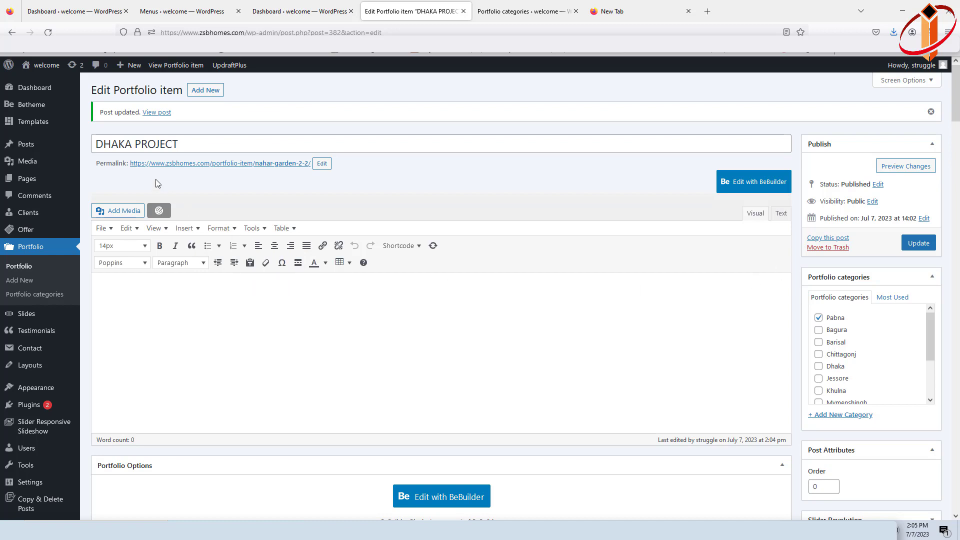
Step: Uncheck Pabna, check Dhaka and News & Events in Portfolio categories, and update
click(819, 318)
click(819, 367)
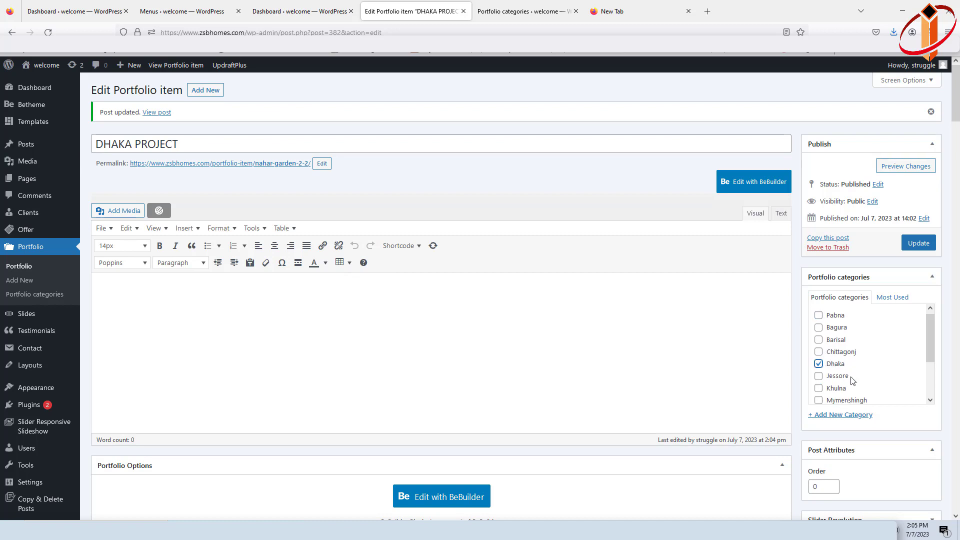
scroll(857, 377, down, 3)
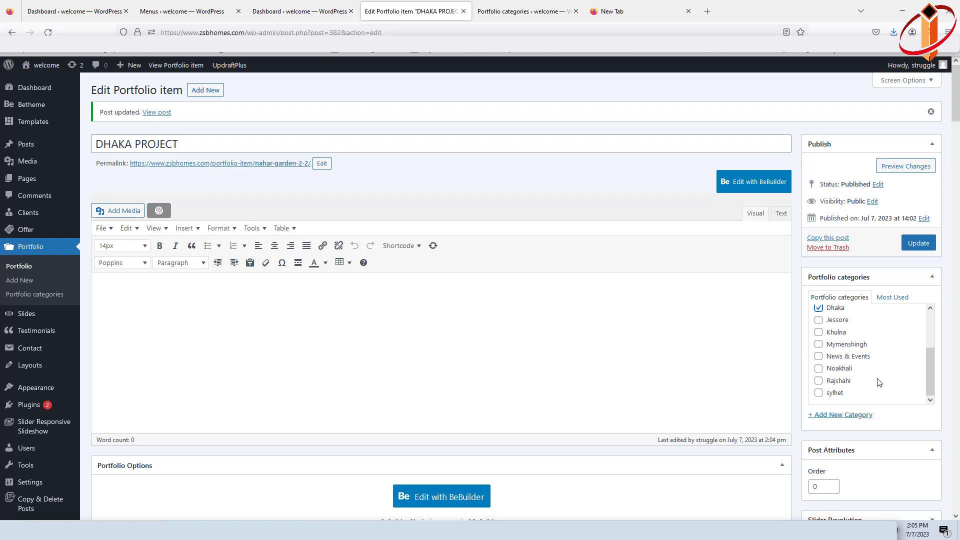
scroll(878, 383, up, 2)
scroll(879, 382, down, 2)
scroll(866, 364, up, 2)
scroll(866, 372, down, 2)
click(918, 243)
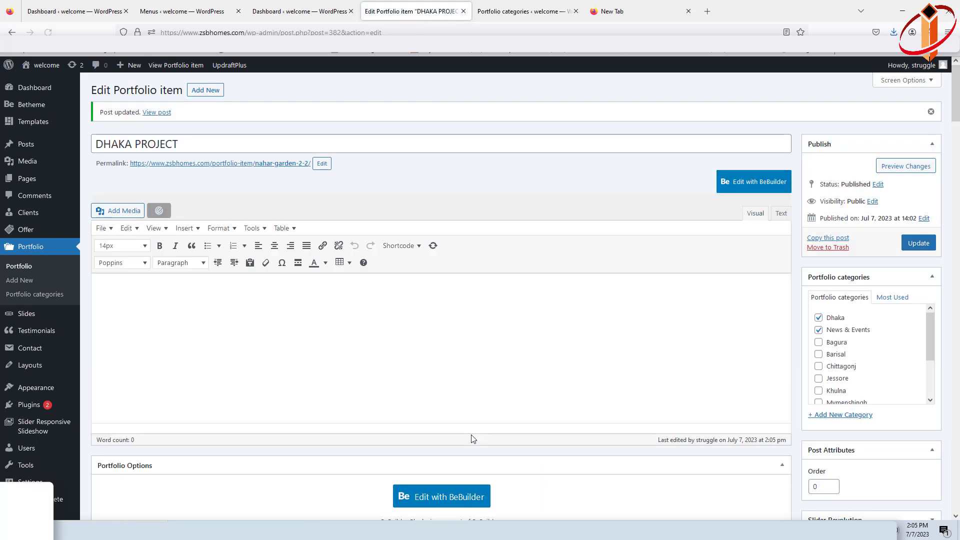
scroll(300, 410, down, 2)
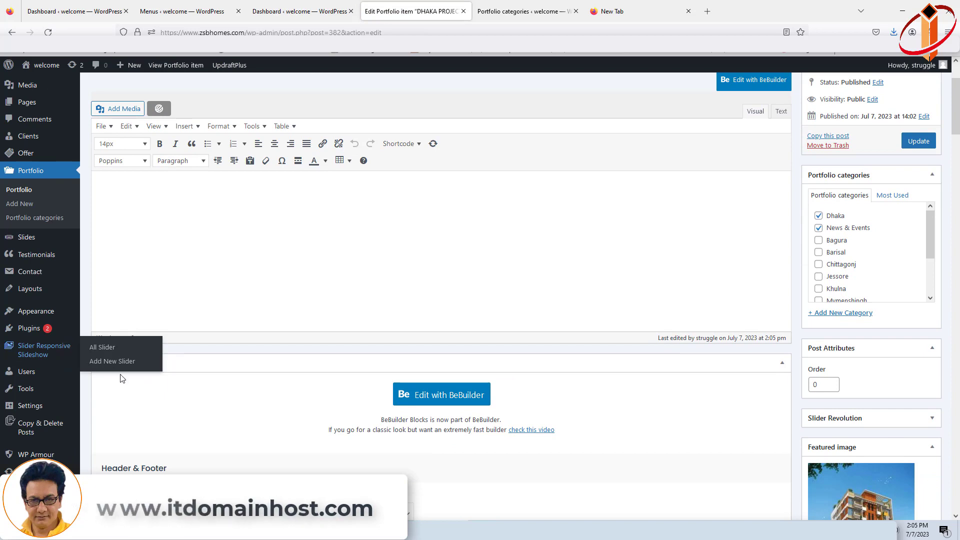
scroll(204, 345, up, 2)
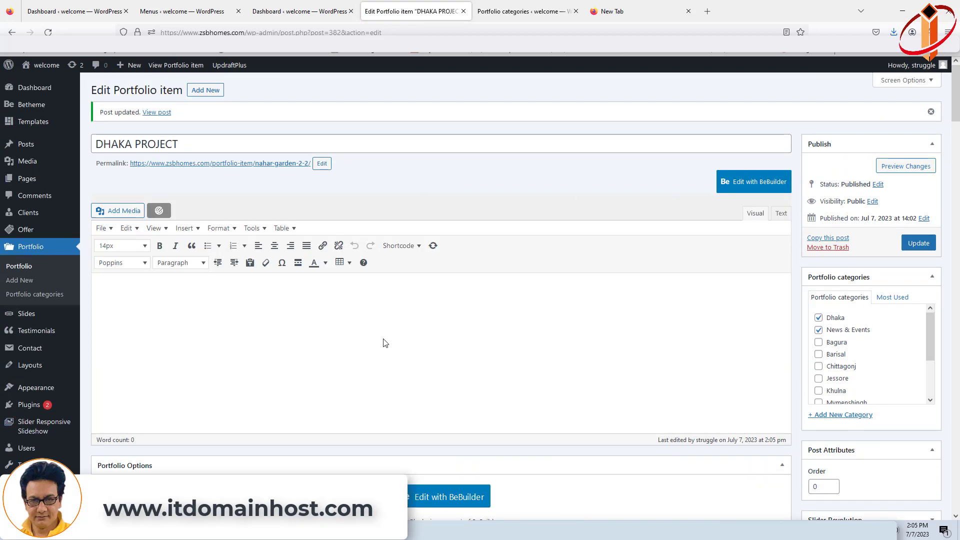
mouse_move(42, 65)
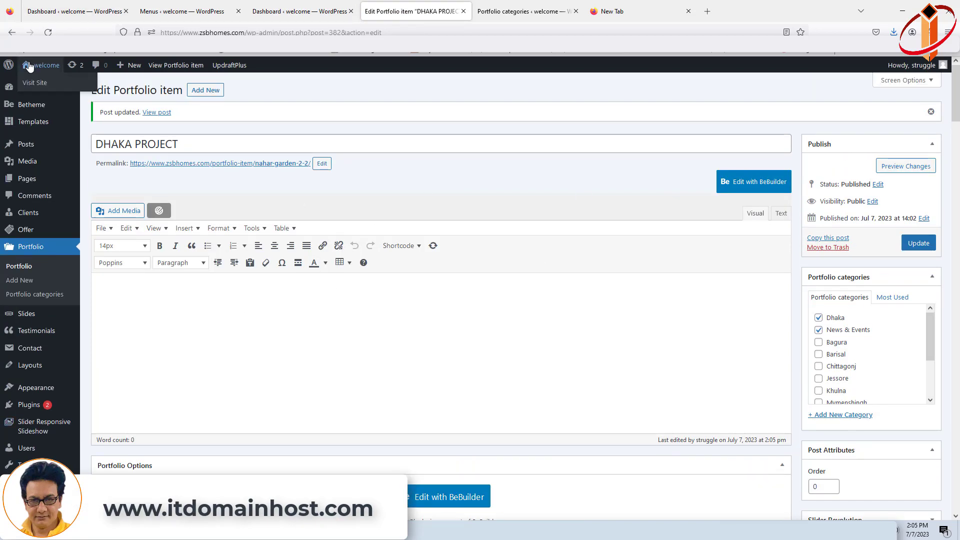
Step: Open the DHAKA PROJECT permalink in a new tab and review the live page
middle_click(228, 164)
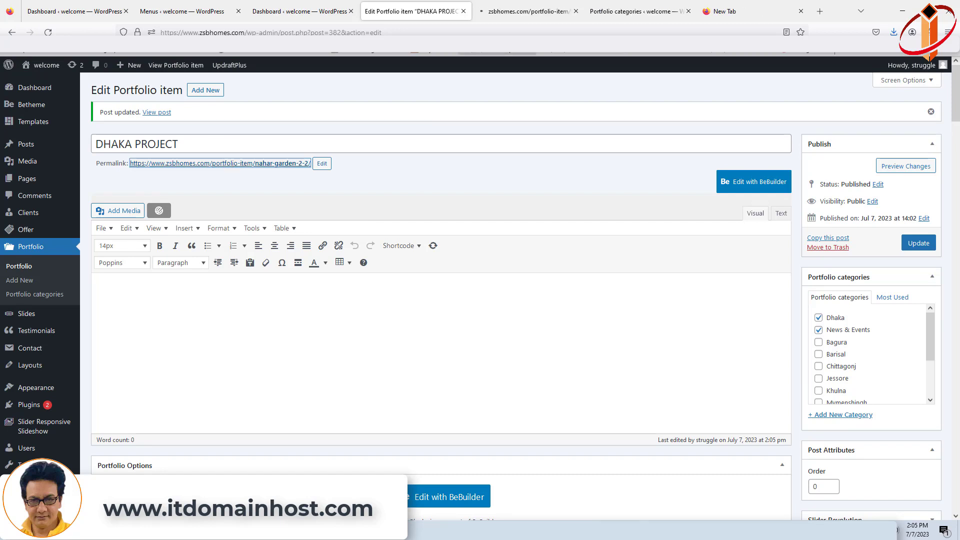
click(526, 14)
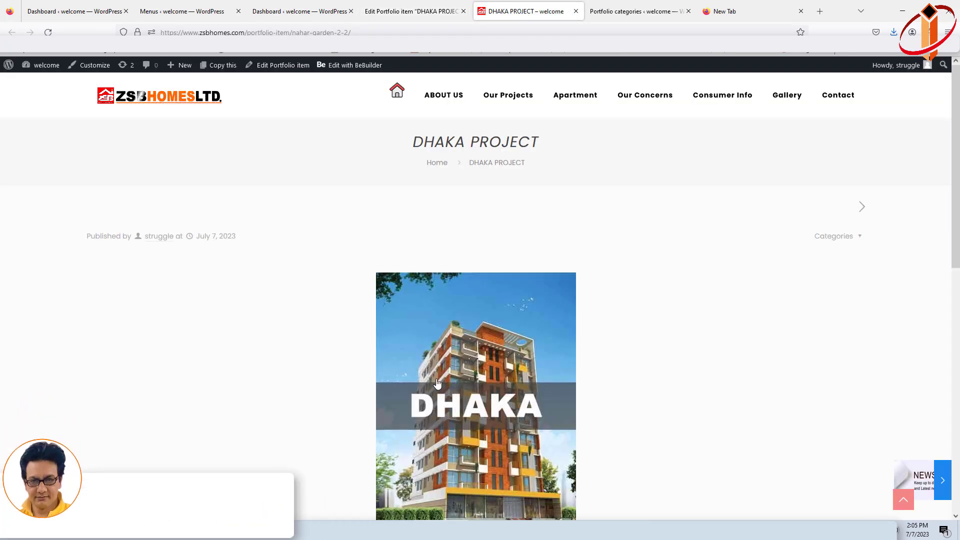
scroll(443, 407, down, 1)
scroll(399, 139, up, 1)
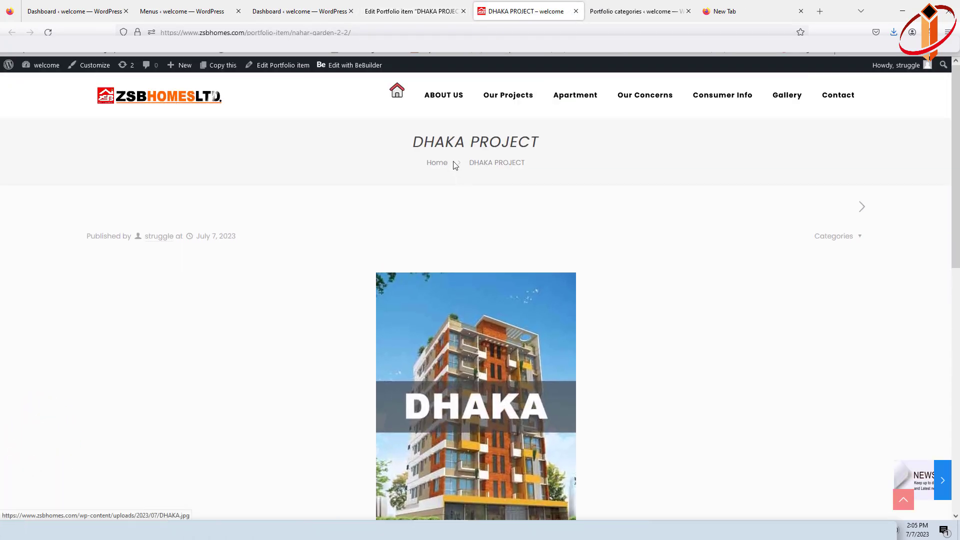
drag(399, 140, 555, 155)
click(560, 156)
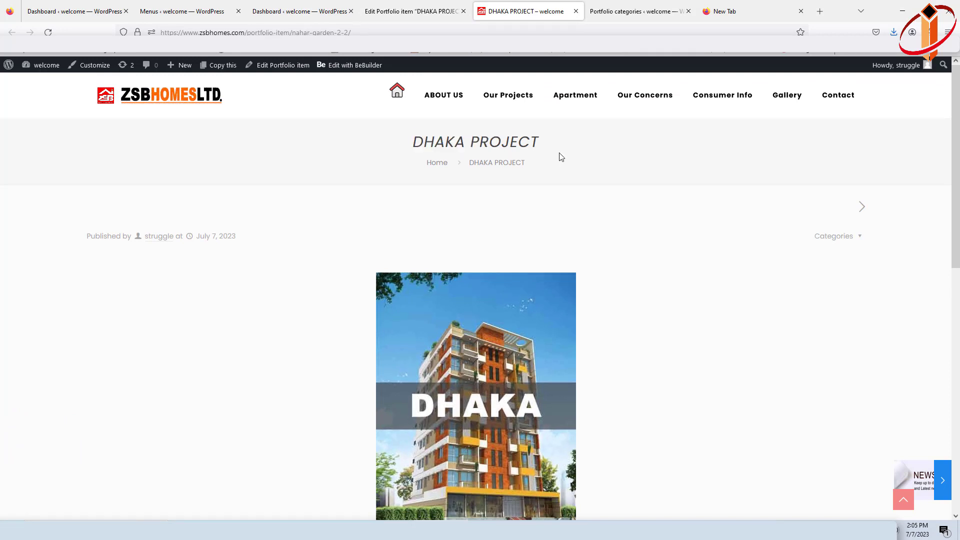
scroll(604, 370, down, 5)
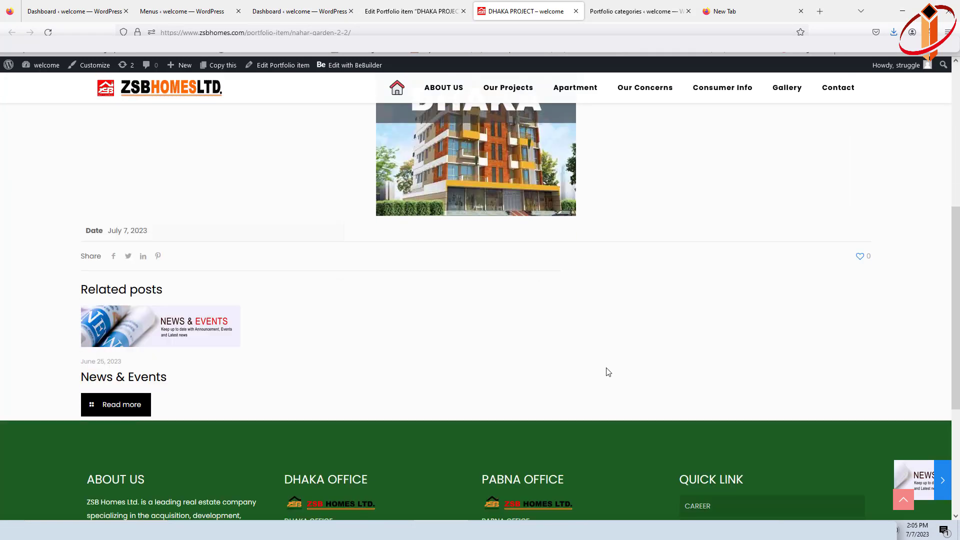
scroll(413, 331, up, 5)
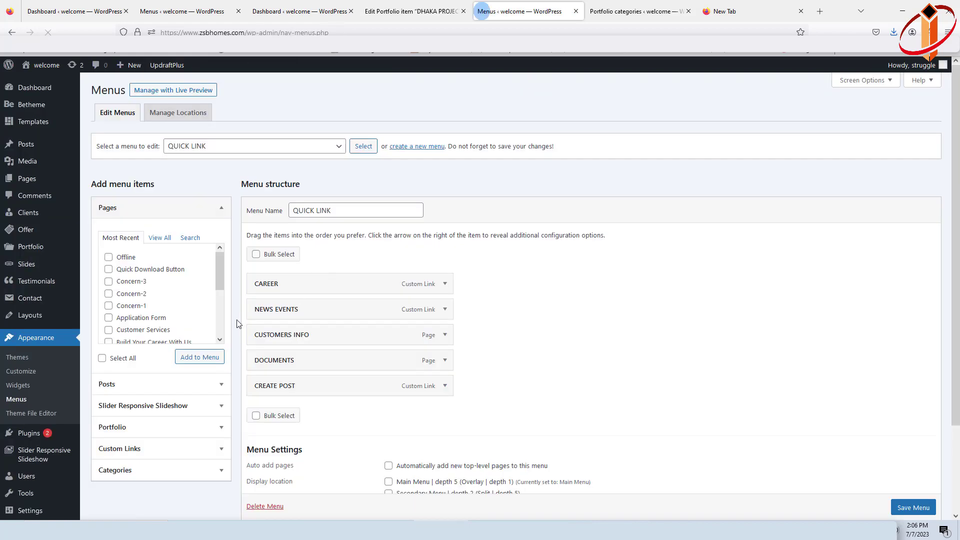
Step: Load Main Menu into the menu editor instead of QUICK LINK
scroll(238, 326, down, 2)
scroll(232, 202, up, 2)
click(203, 148)
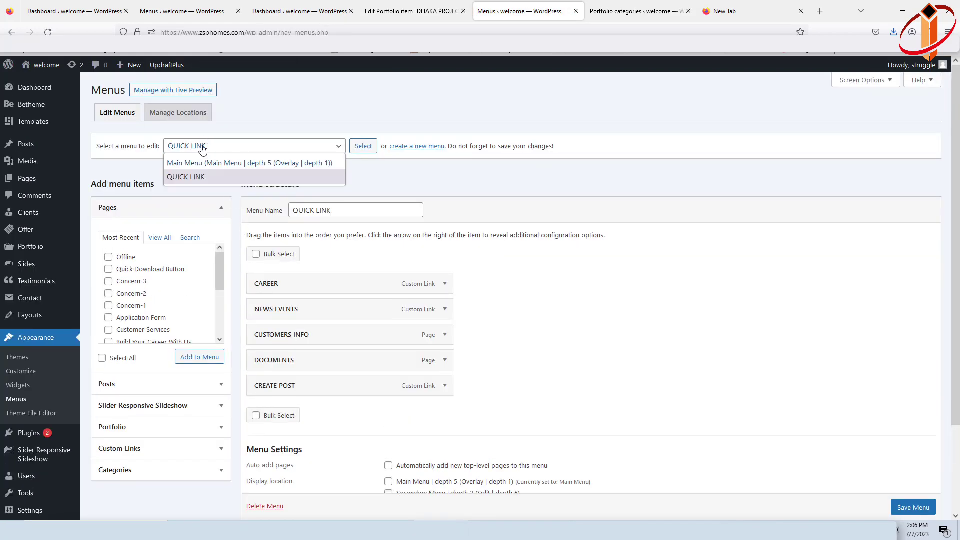
click(284, 164)
click(364, 146)
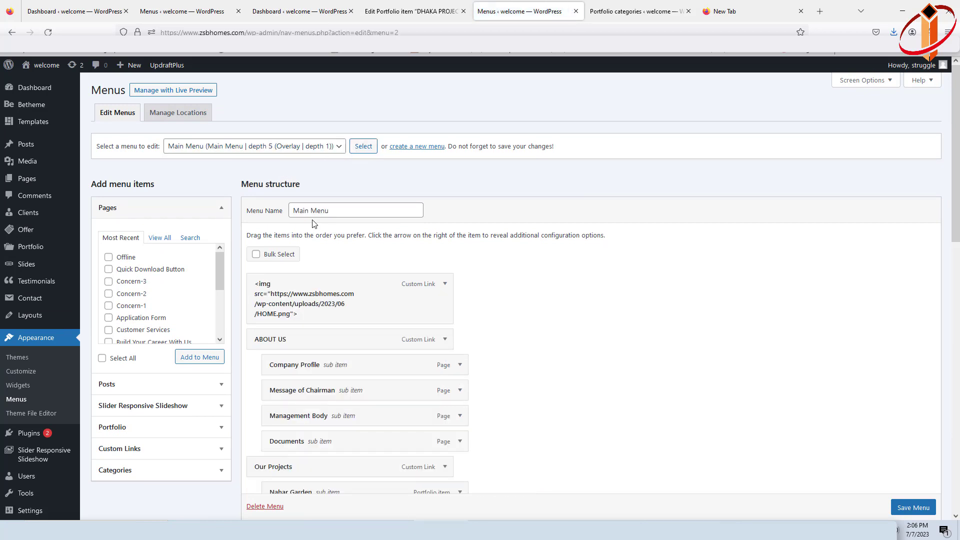
drag(327, 210, 295, 211)
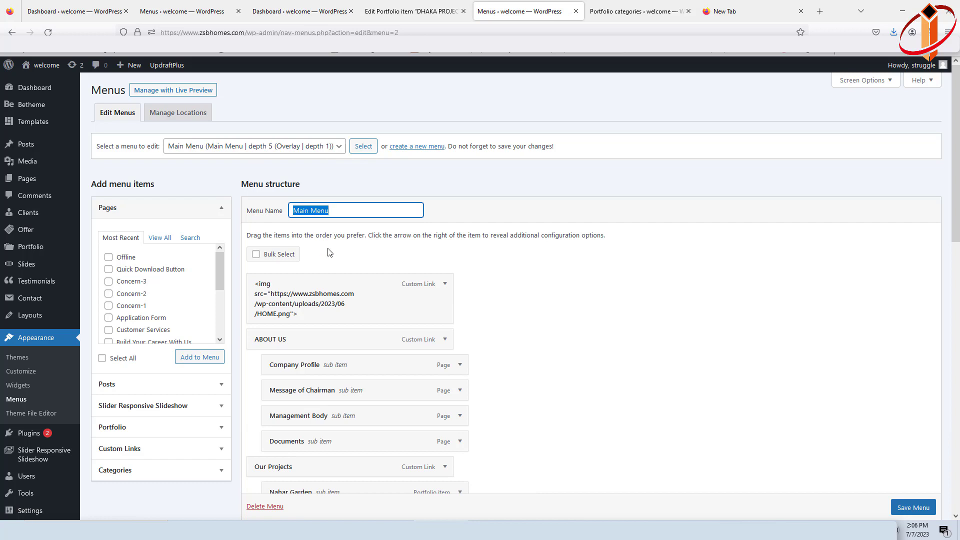
scroll(330, 253, down, 1)
click(233, 99)
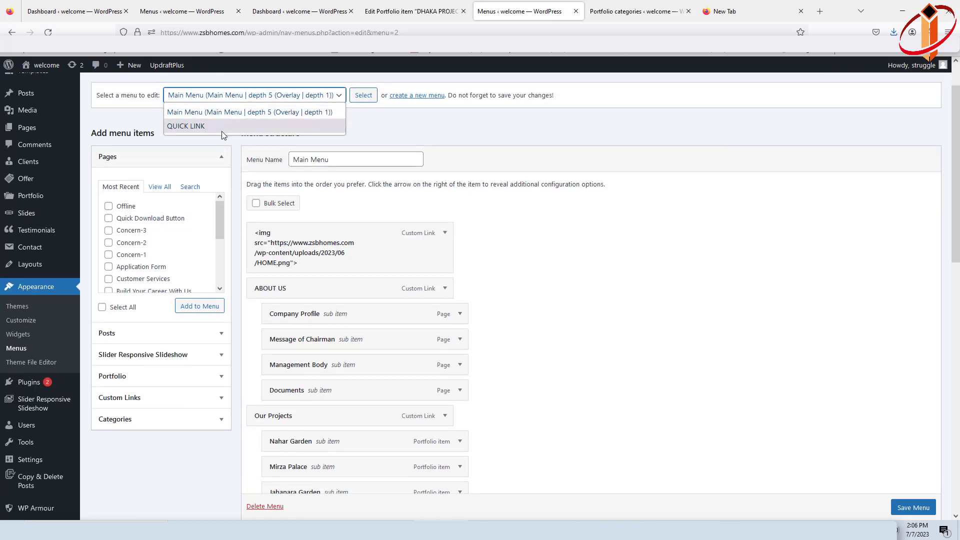
click(630, 149)
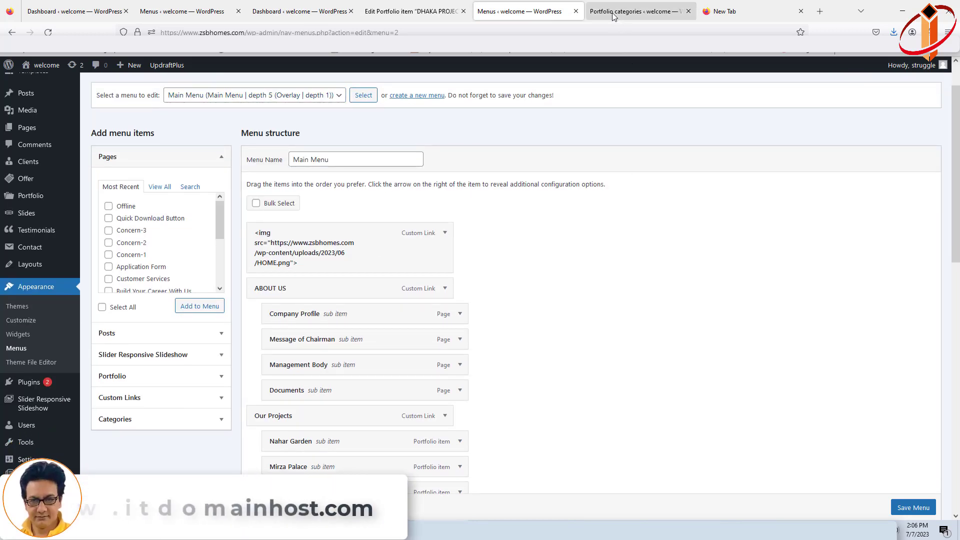
Step: Check the live homepage, then close the Portfolio categories tab
key(ctrl+Tab)
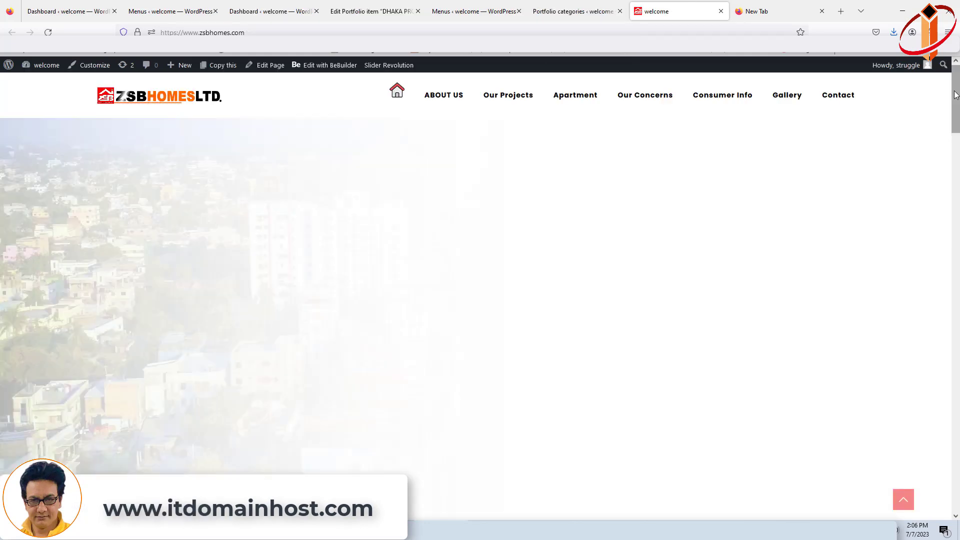
drag(948, 103, 948, 481)
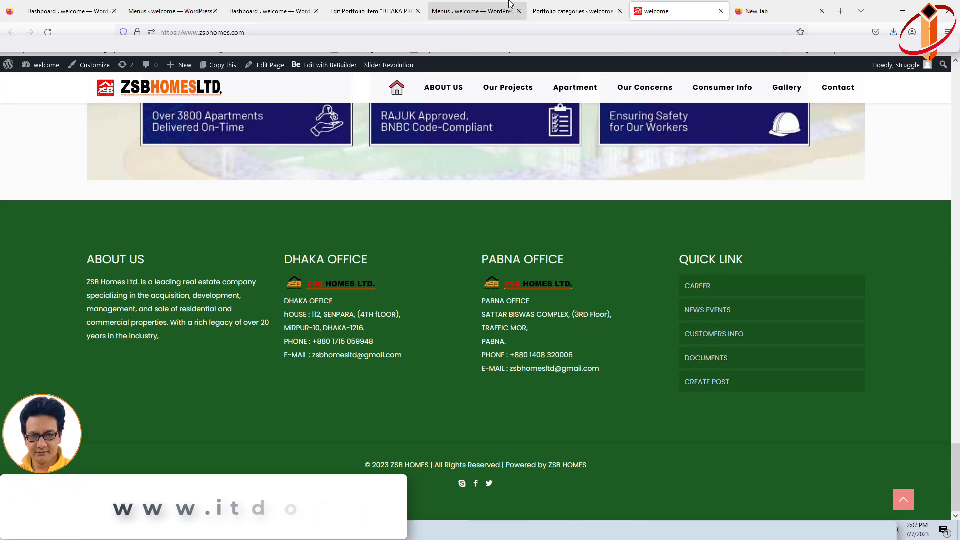
click(548, 15)
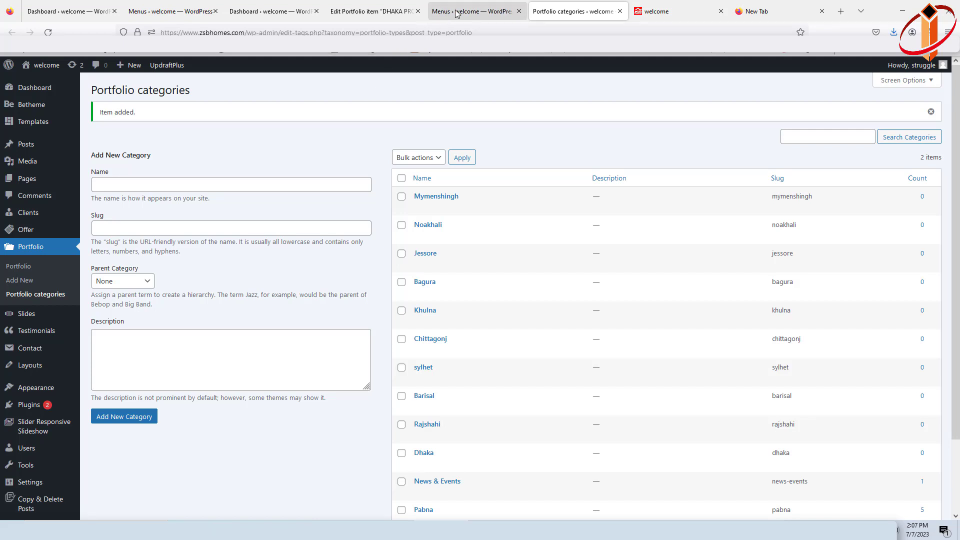
key(ctrl+w)
click(496, 15)
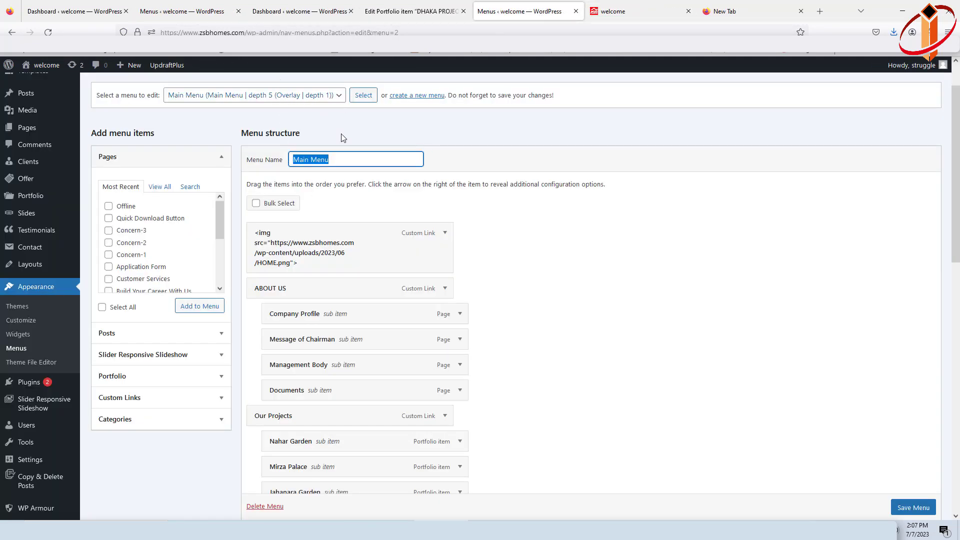
Step: Review the Main Menu structure, including Our Projects' sub-items Nahar Garden through Yakub Plaza
scroll(520, 398, down, 4)
scroll(525, 395, down, 3)
scroll(523, 398, down, 3)
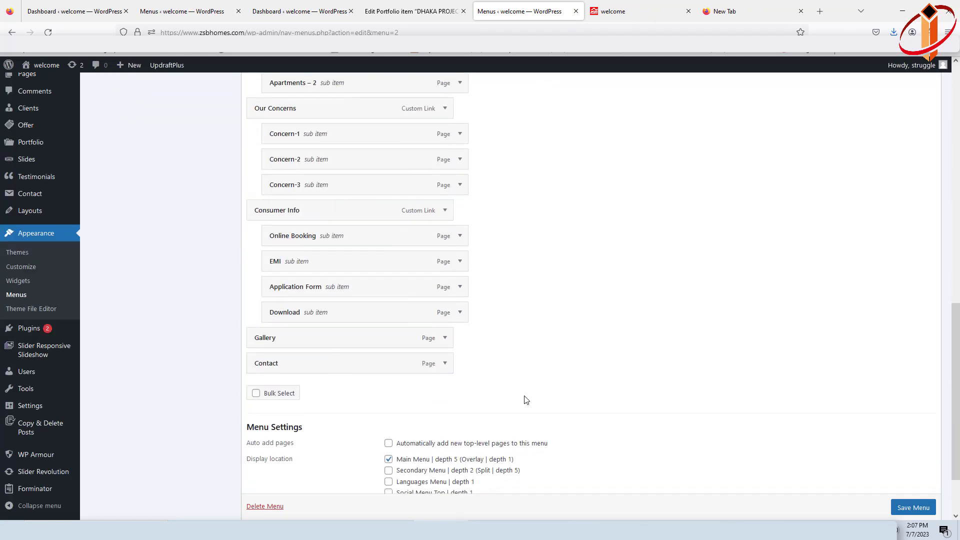
scroll(523, 398, down, 2)
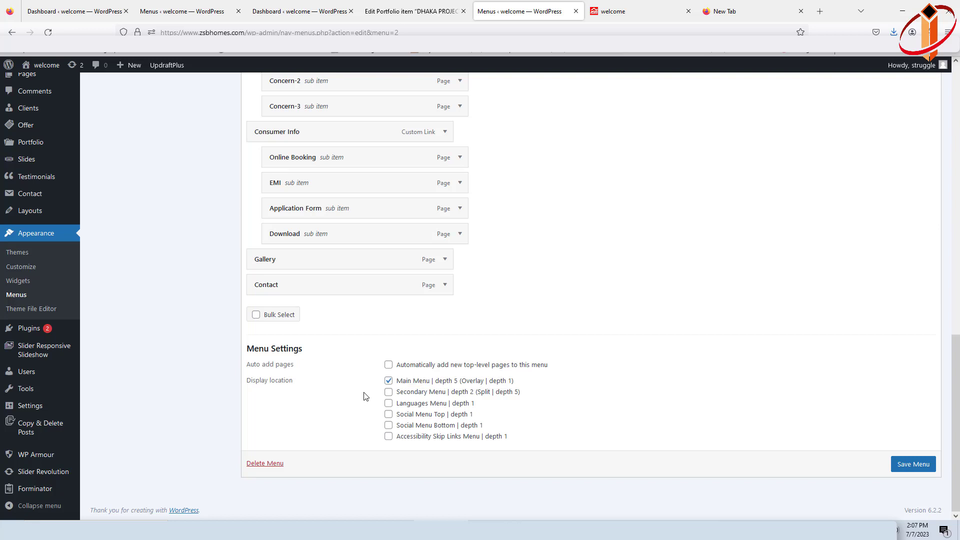
scroll(640, 334, up, 1)
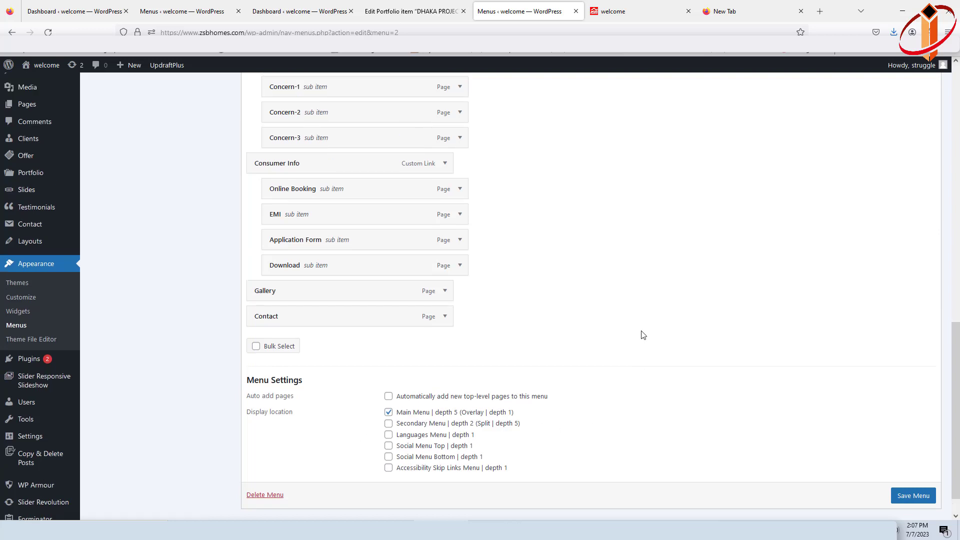
scroll(641, 334, up, 2)
scroll(641, 334, up, 2)
scroll(433, 385, up, 1)
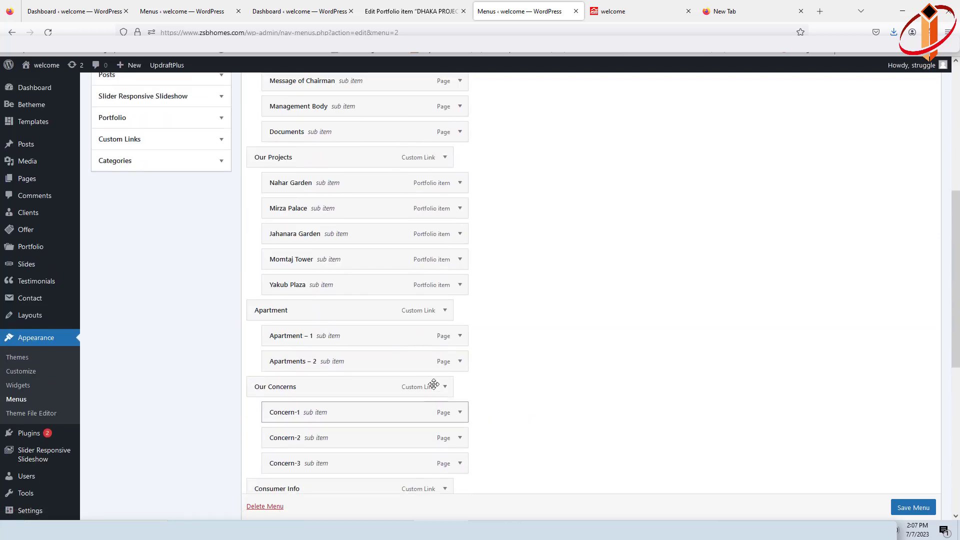
scroll(261, 279, up, 1)
scroll(235, 310, up, 2)
scroll(215, 326, up, 1)
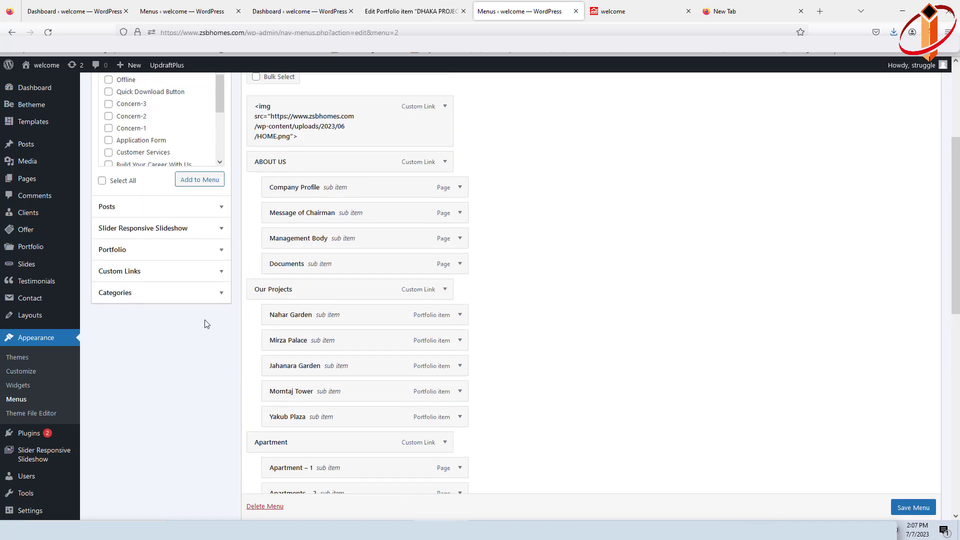
scroll(200, 250, up, 1)
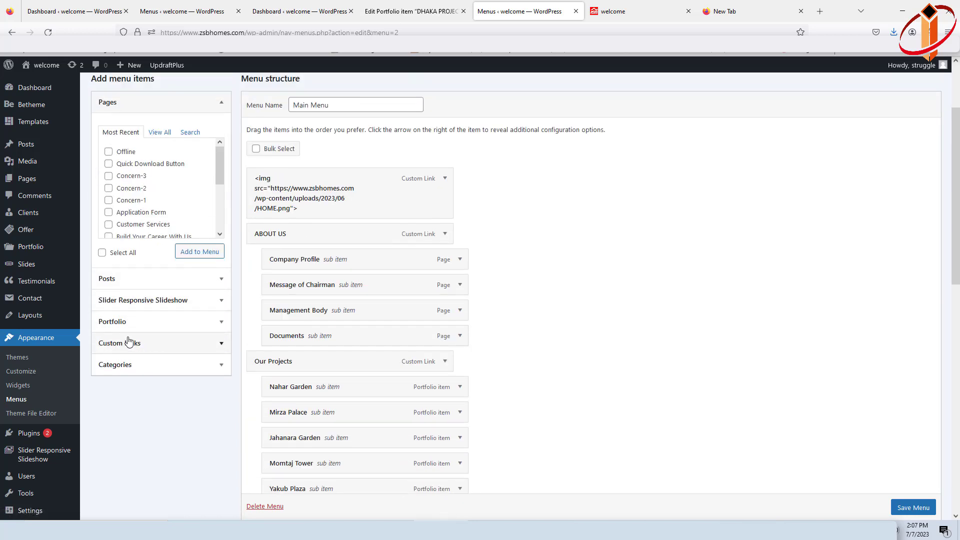
Step: Tick DHAKA PROJECT in the Portfolio list and add it to the Main Menu
click(112, 323)
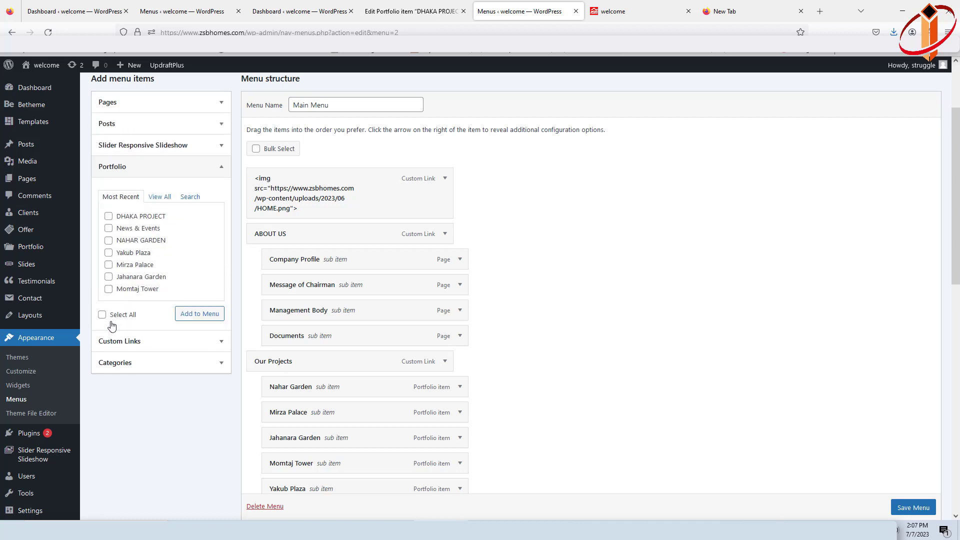
click(139, 219)
scroll(510, 337, down, 5)
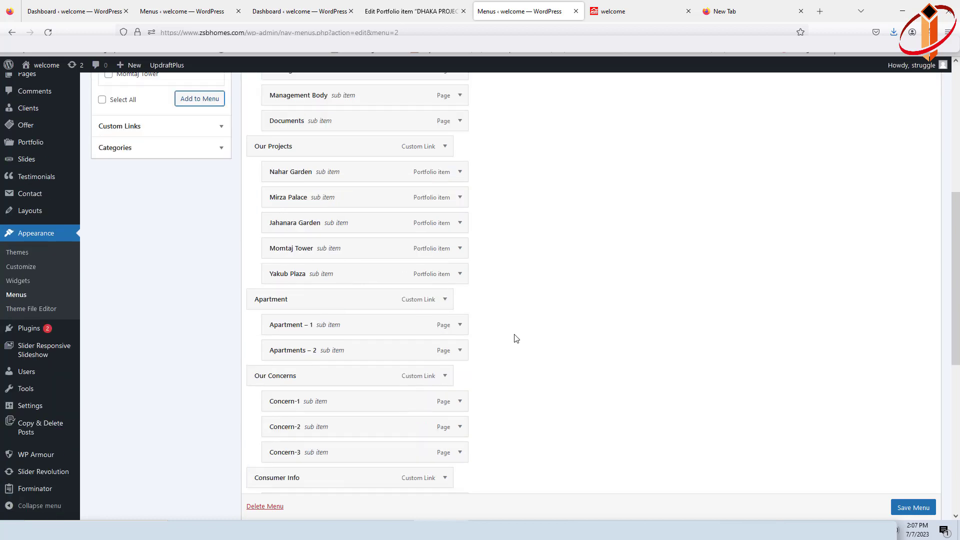
scroll(512, 338, down, 3)
scroll(512, 337, down, 3)
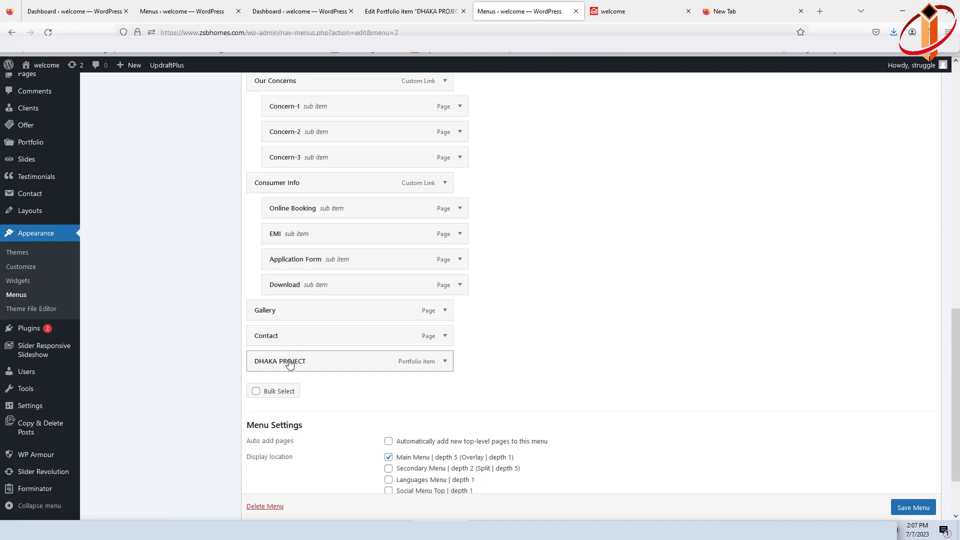
Step: Place DHAKA PROJECT as the first sub item under Our Projects and save the menu
drag(289, 364, 302, 53)
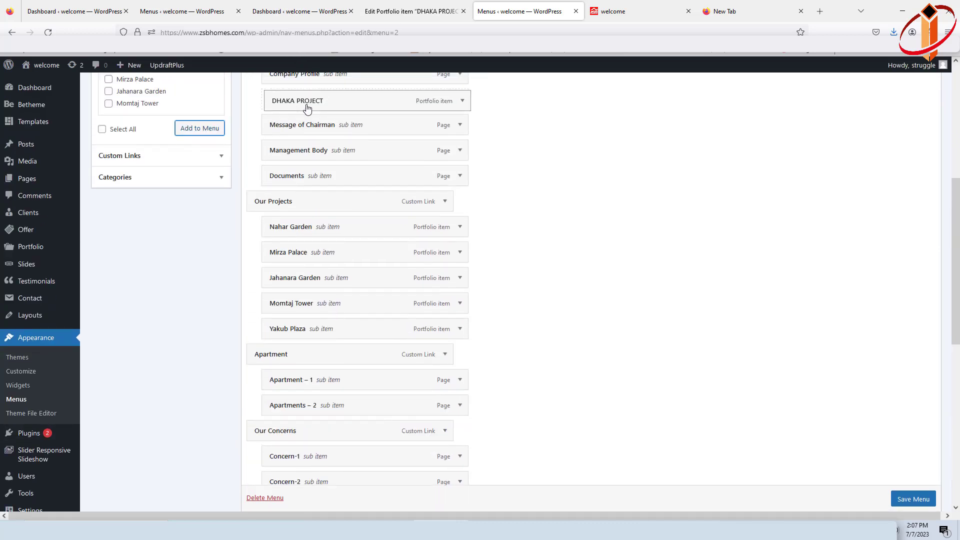
mouse_move(302, 54)
mouse_down()
mouse_move(312, 302)
mouse_move(303, 197)
mouse_up()
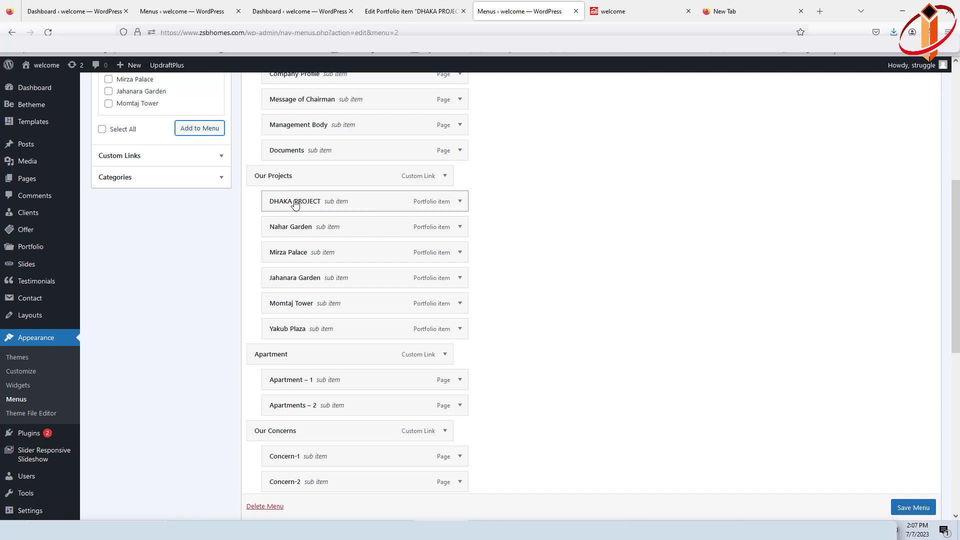
scroll(898, 513, down, 1)
click(898, 513)
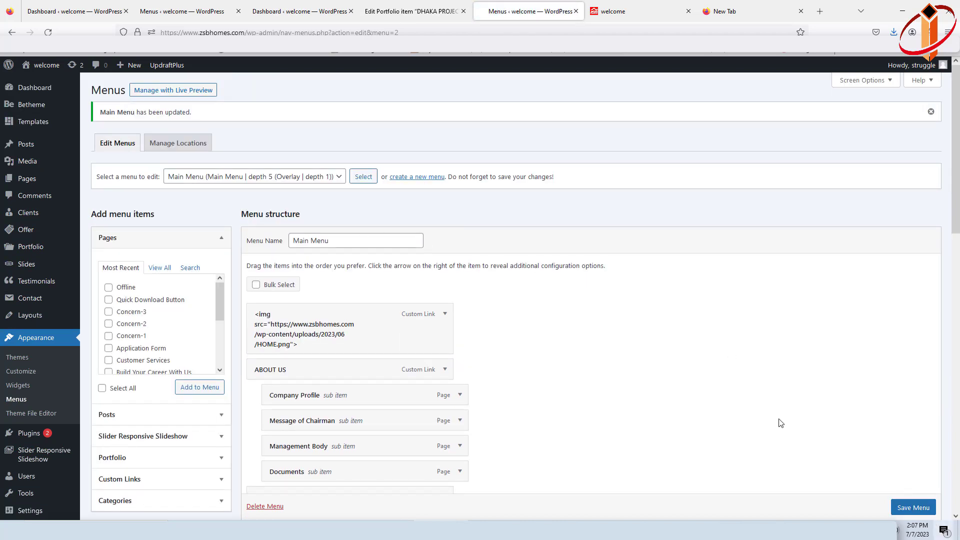
mouse_move(44, 64)
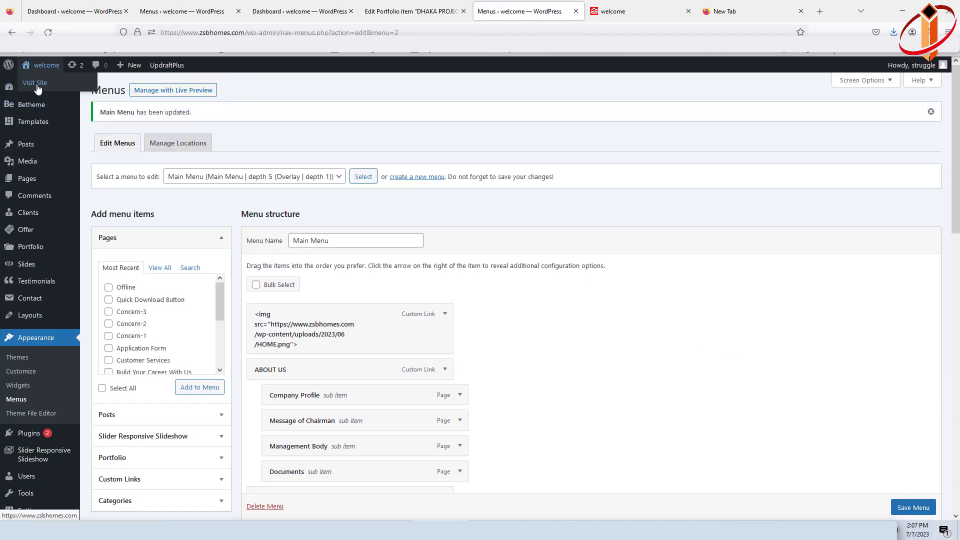
Step: Open the live site in a new tab and go to DHAKA PROJECT under Our Projects to check its DHAKA thumbnail
right_click(37, 89)
click(55, 94)
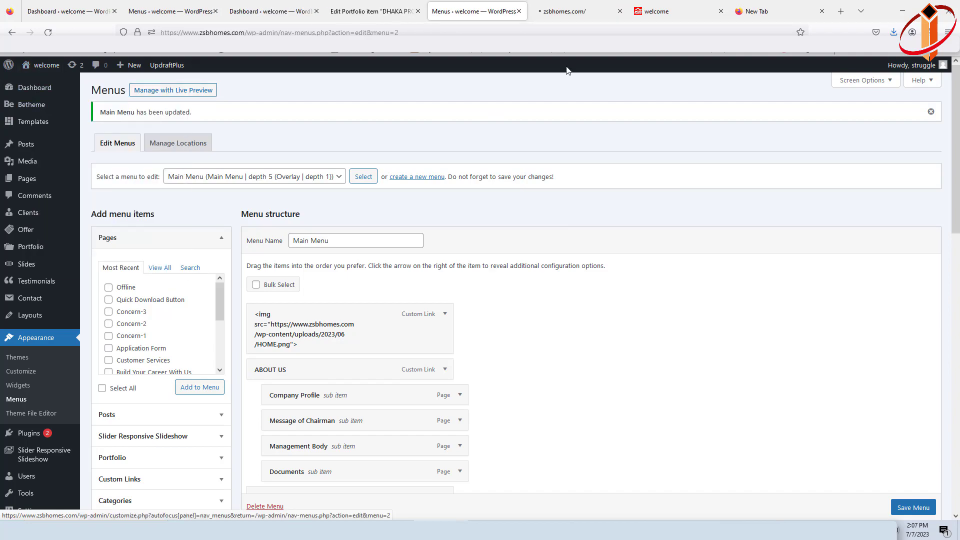
click(561, 16)
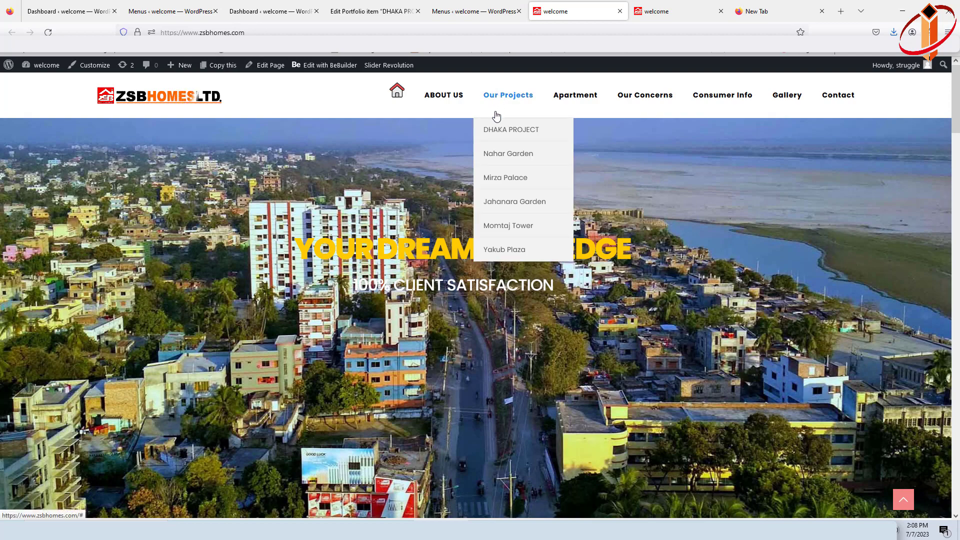
mouse_move(508, 95)
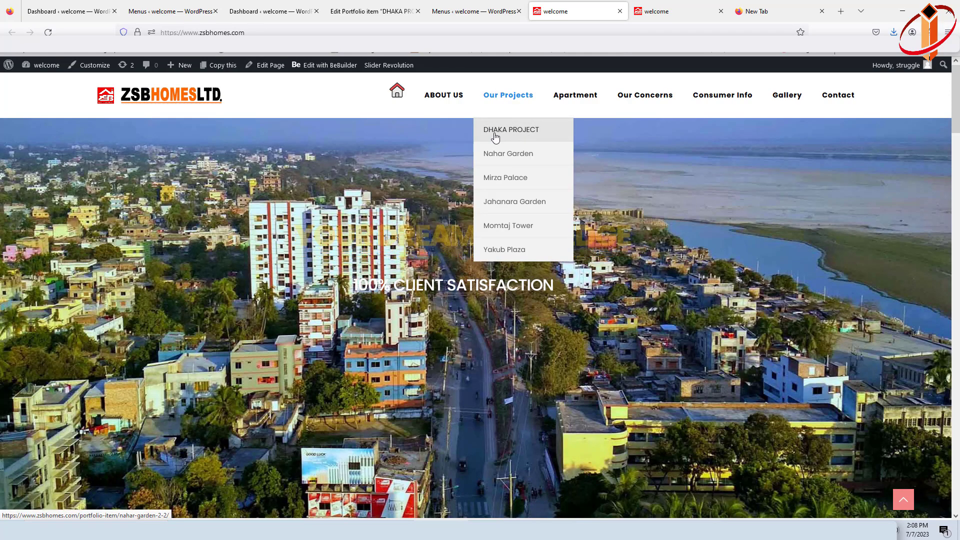
click(494, 135)
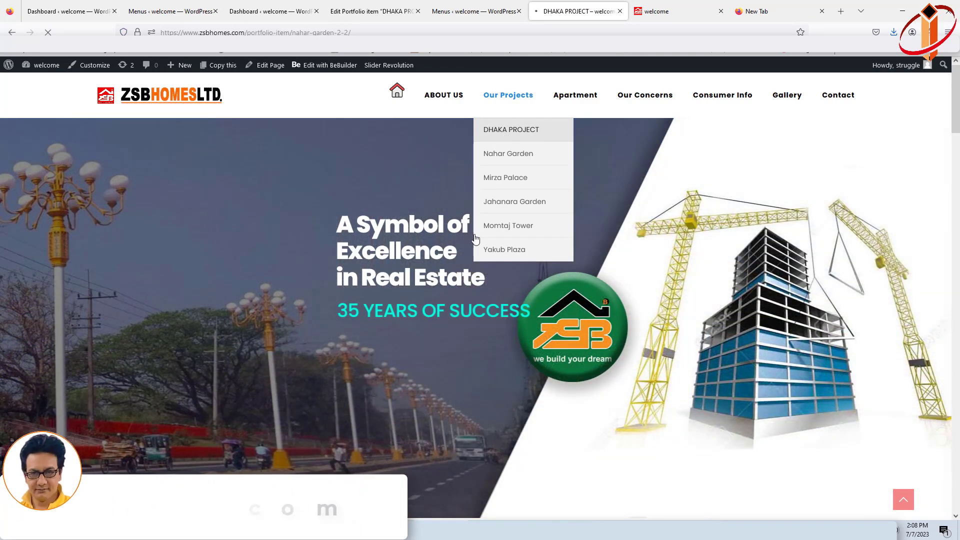
scroll(450, 321, down, 5)
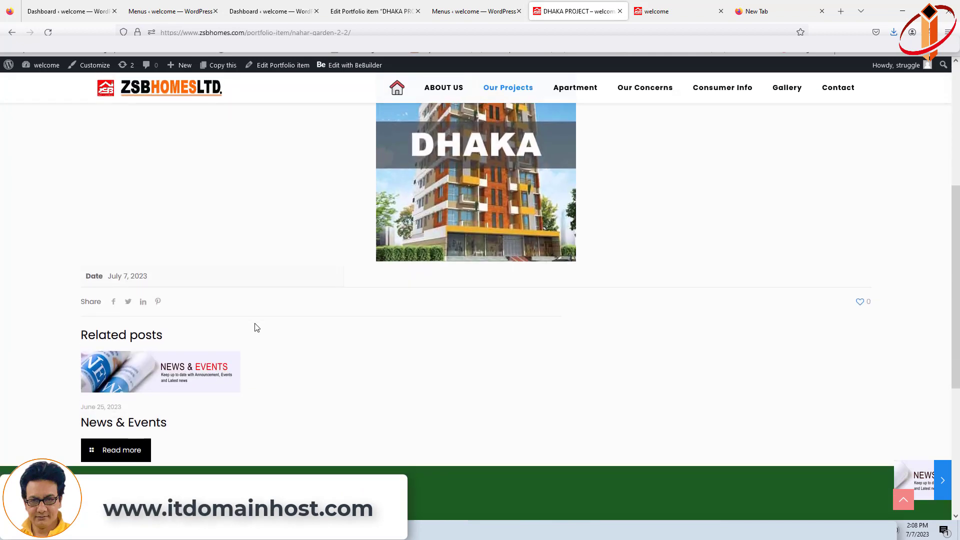
scroll(255, 326, down, 2)
scroll(300, 322, up, 3)
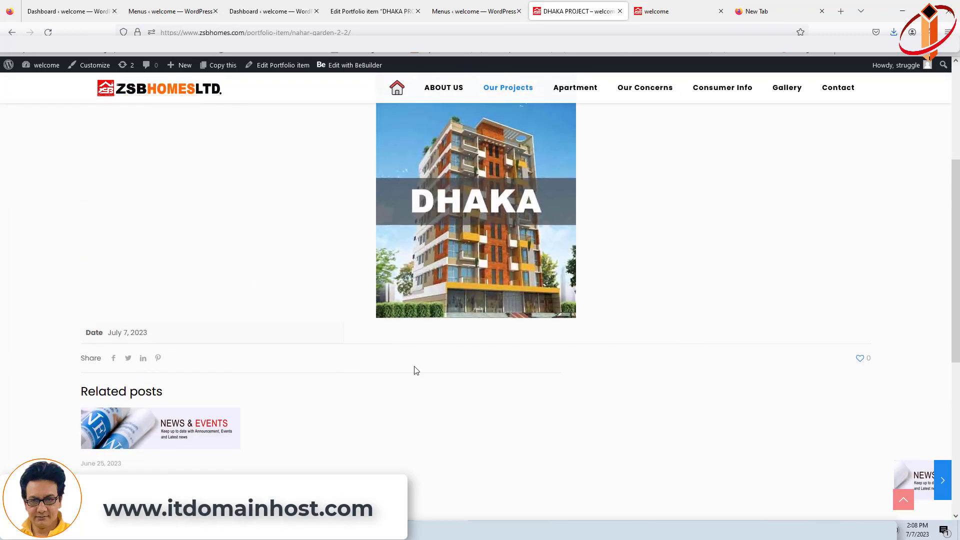
scroll(520, 385, up, 3)
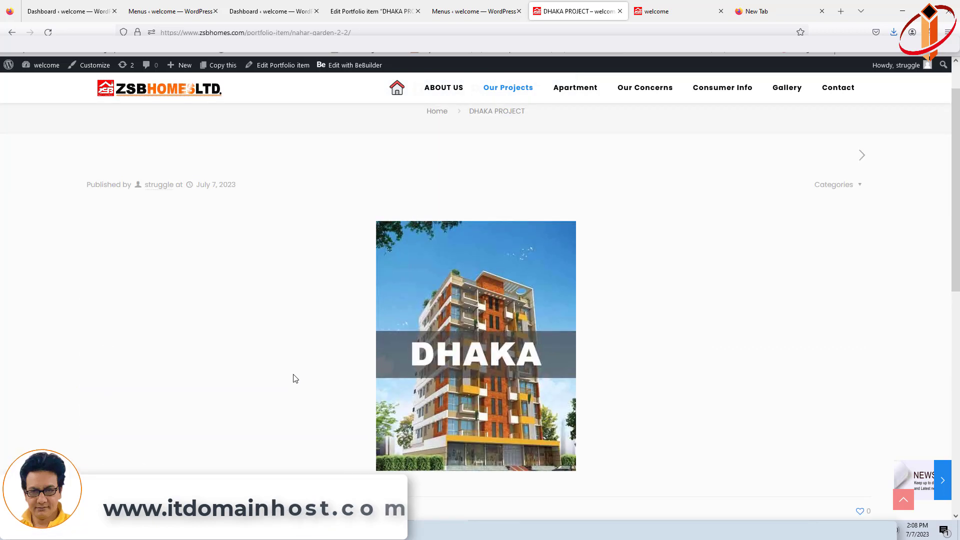